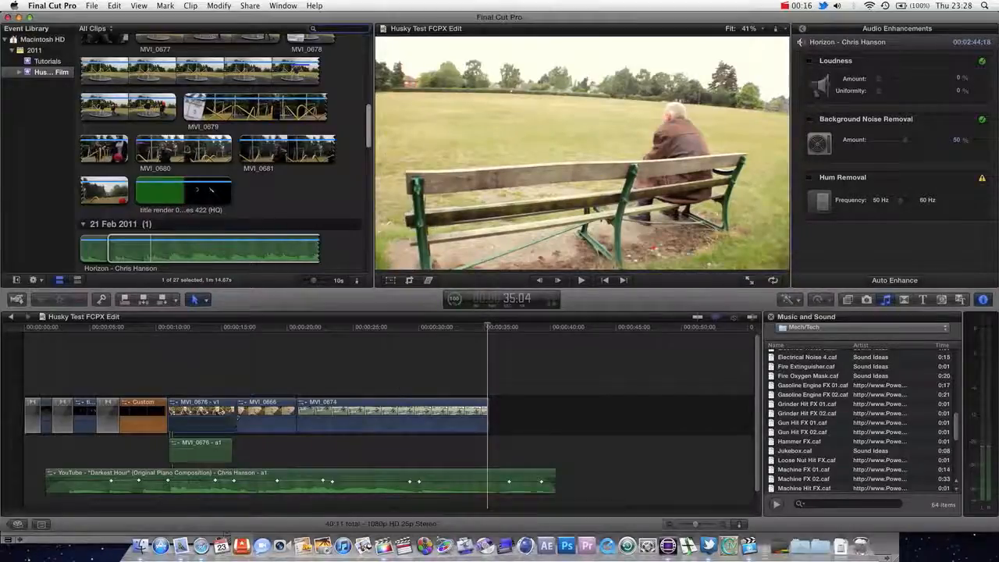
Step: Select the MVI_0676 - v1 clip in the timeline and park the playhead at 13:08
{"action": "left_click", "coordinate": [212, 403]}
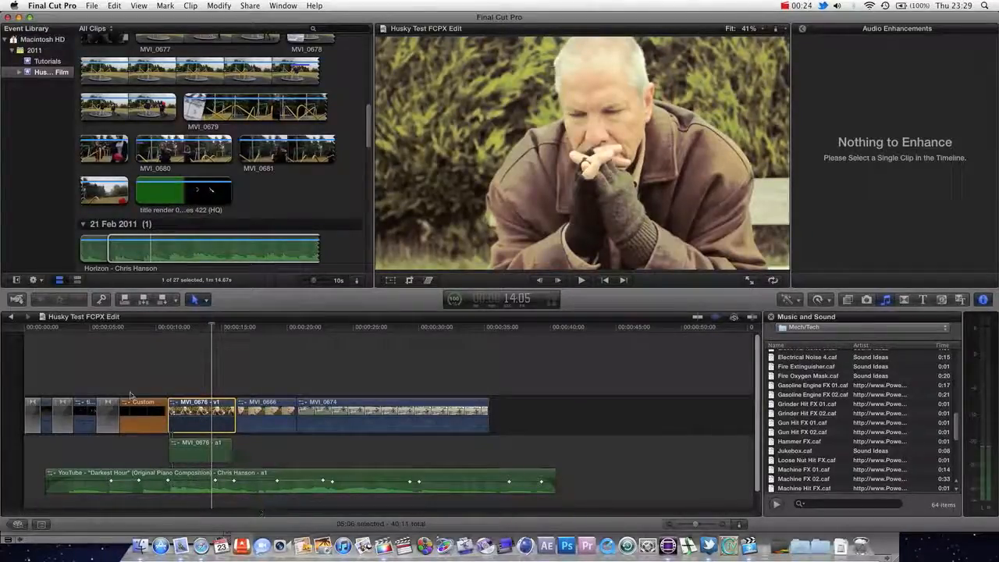
{"action": "left_click", "coordinate": [699, 318]}
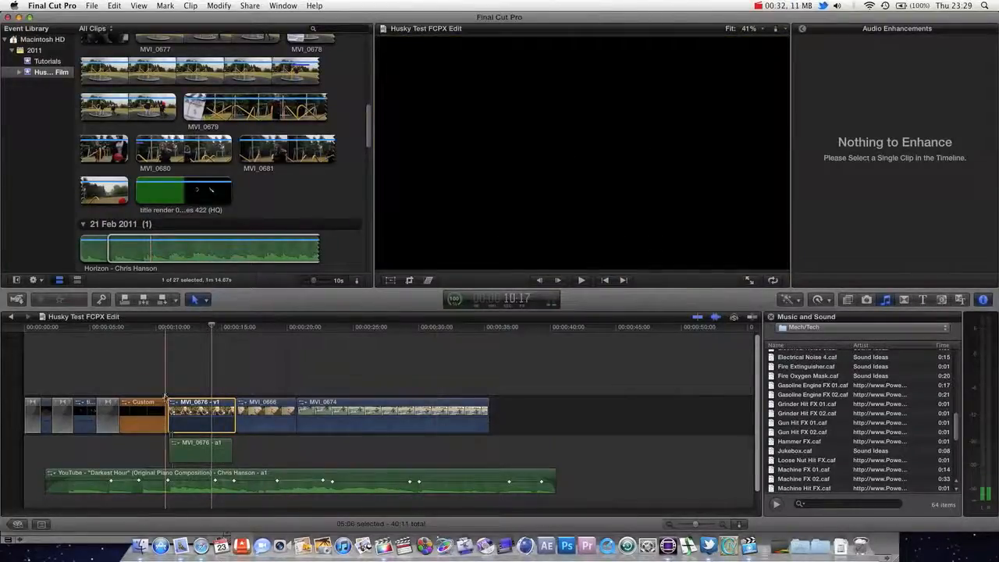
{"action": "left_click", "coordinate": [699, 317]}
{"action": "mouse_move", "coordinate": [201, 328]}
{"action": "left_mouse_down"}
{"action": "mouse_move", "coordinate": [188, 333]}
{"action": "mouse_move", "coordinate": [199, 336]}
{"action": "left_mouse_up"}
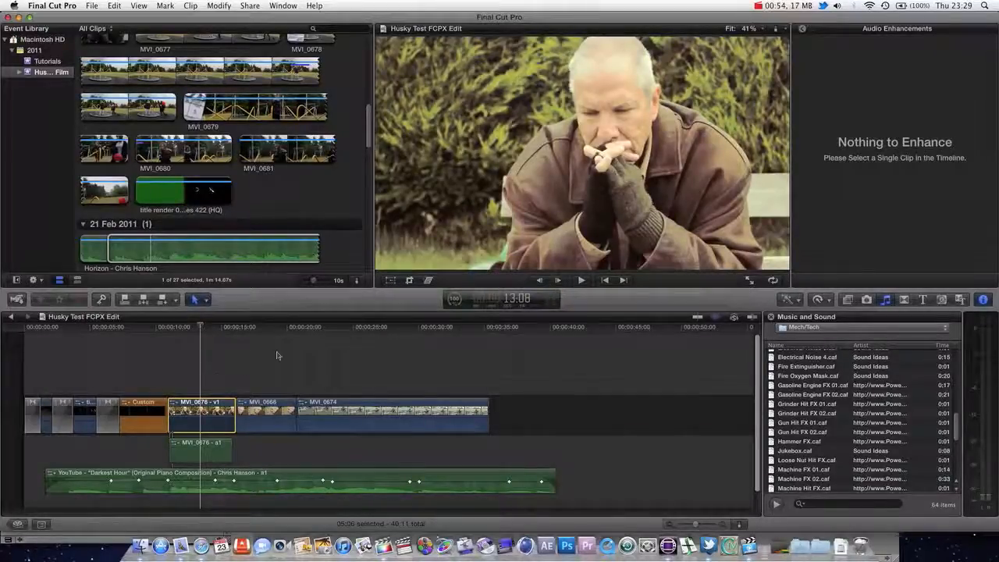
Step: Turn on Transform for the clip and resize its picture smaller than the frame, adjusting its height and overall scale
{"action": "left_click", "coordinate": [391, 283]}
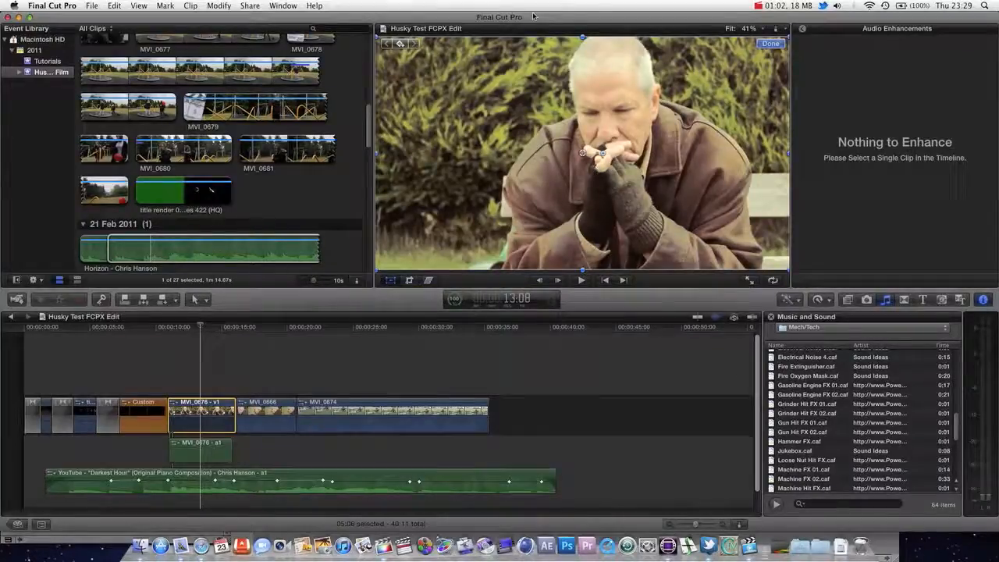
{"action": "left_click_drag", "start_coordinate": [377, 37], "coordinate": [434, 70]}
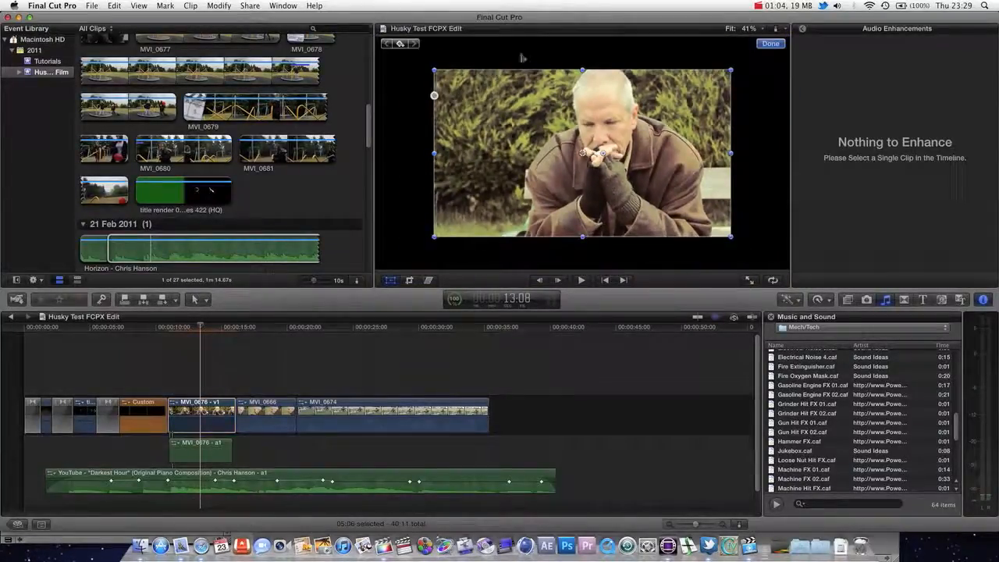
{"action": "mouse_move", "coordinate": [580, 65]}
{"action": "left_mouse_down"}
{"action": "mouse_move", "coordinate": [580, 137]}
{"action": "mouse_move", "coordinate": [578, 60]}
{"action": "left_mouse_up"}
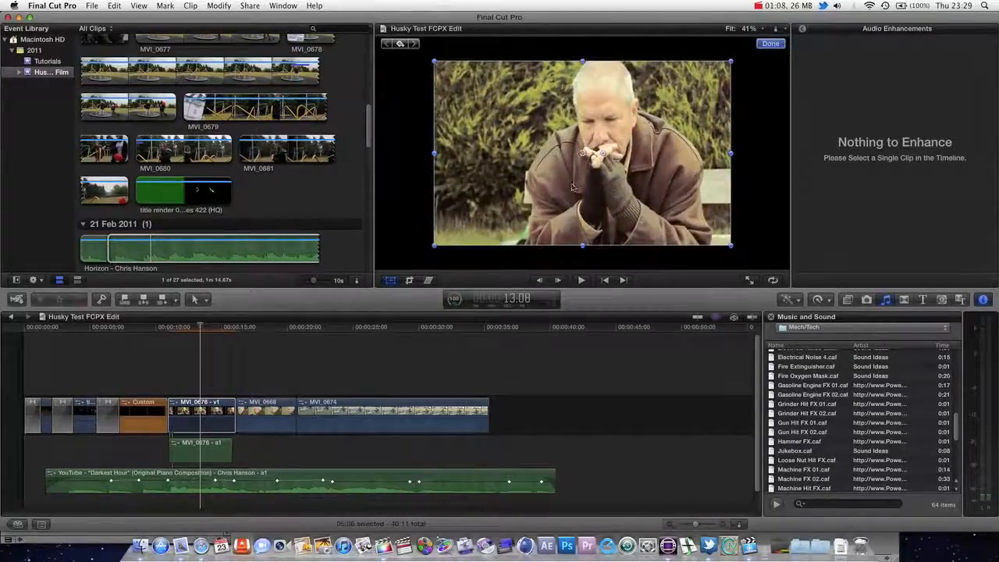
{"action": "mouse_move", "coordinate": [584, 246]}
{"action": "left_mouse_down"}
{"action": "mouse_move", "coordinate": [584, 212]}
{"action": "mouse_move", "coordinate": [587, 227]}
{"action": "left_mouse_up"}
{"action": "mouse_move", "coordinate": [730, 230]}
{"action": "left_mouse_down"}
{"action": "mouse_move", "coordinate": [648, 192]}
{"action": "mouse_move", "coordinate": [733, 242]}
{"action": "left_mouse_up"}
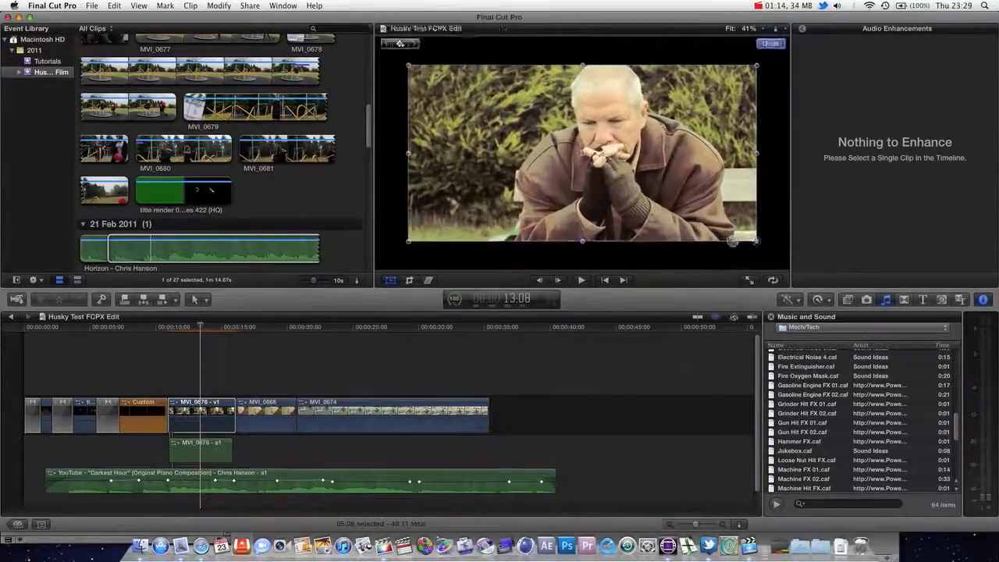
Step: Reposition the shrunken picture in the lower-right part of the frame, at about X 238 px and Y -162 px
{"action": "left_click_drag", "start_coordinate": [582, 152], "coordinate": [560, 148]}
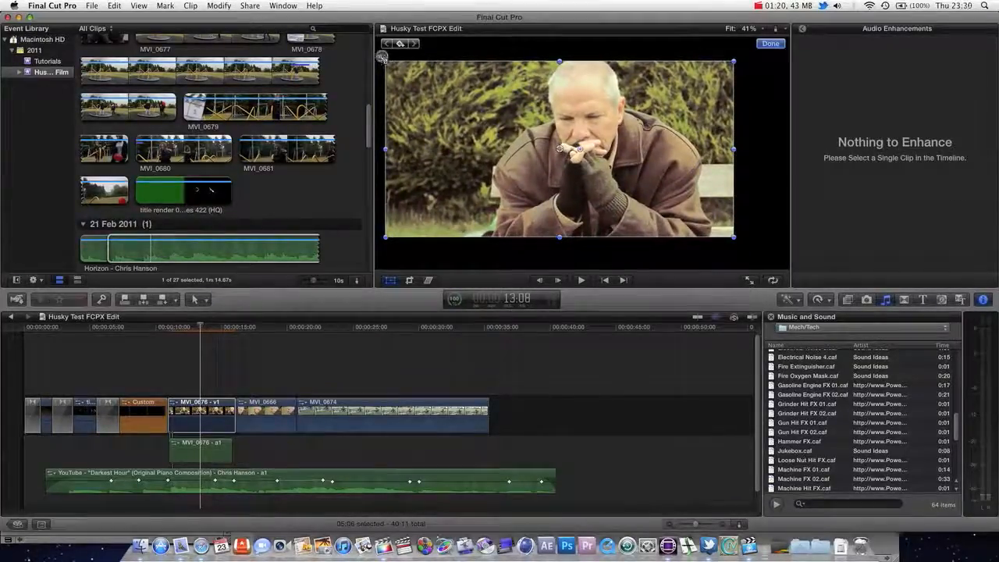
{"action": "left_click_drag", "start_coordinate": [393, 66], "coordinate": [403, 84]}
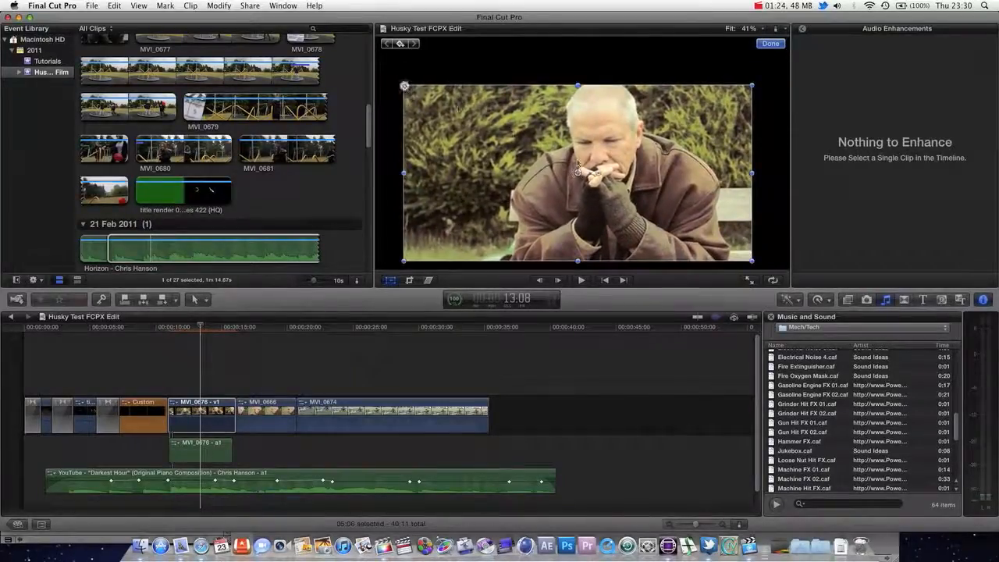
{"action": "left_click_drag", "start_coordinate": [599, 173], "coordinate": [656, 186]}
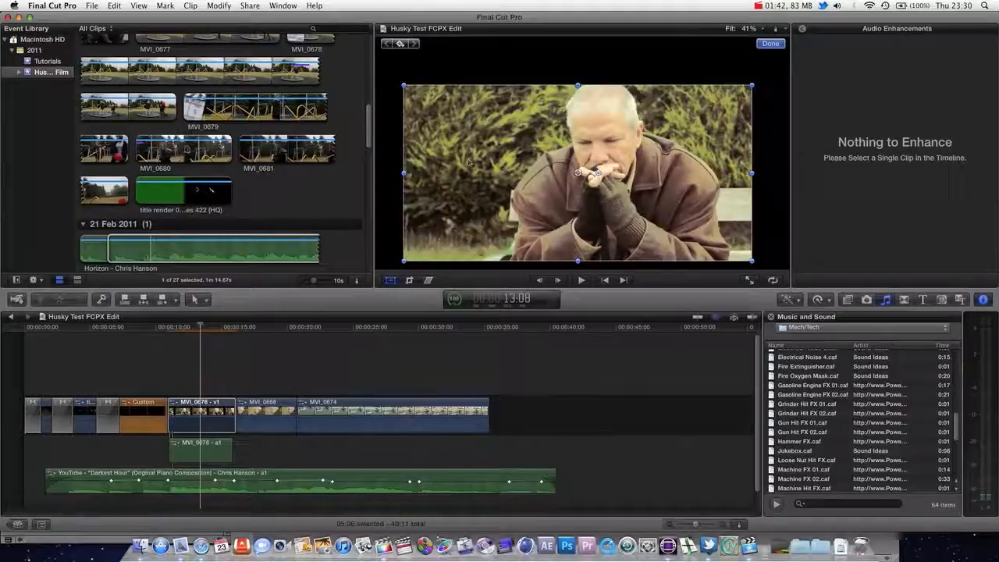
{"action": "left_click_drag", "start_coordinate": [578, 172], "coordinate": [634, 187]}
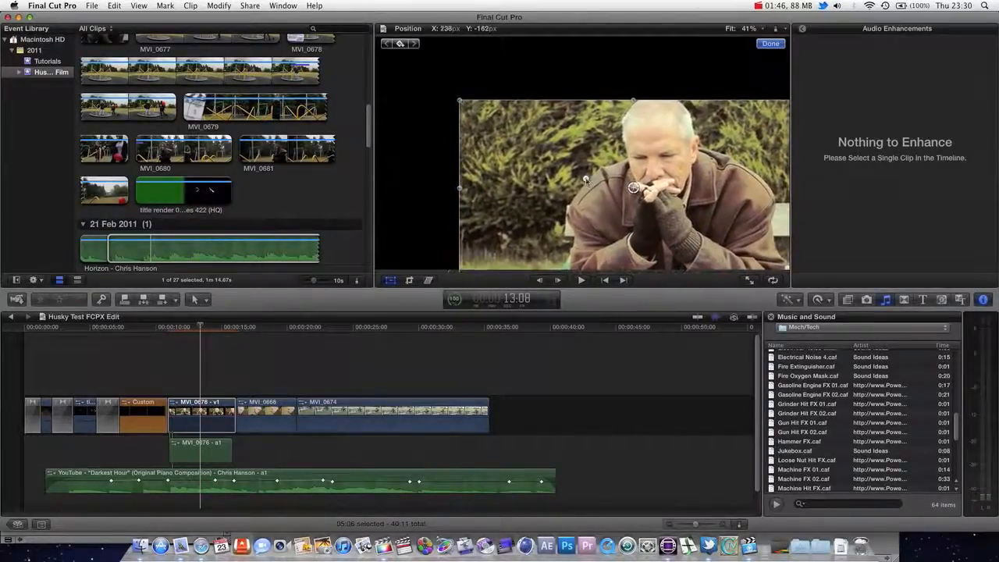
Step: Keyframe the transform from 13:08 to 15:17, moving the picture to the upper left of the frame and enlarging it at the end
{"action": "left_click", "coordinate": [399, 45]}
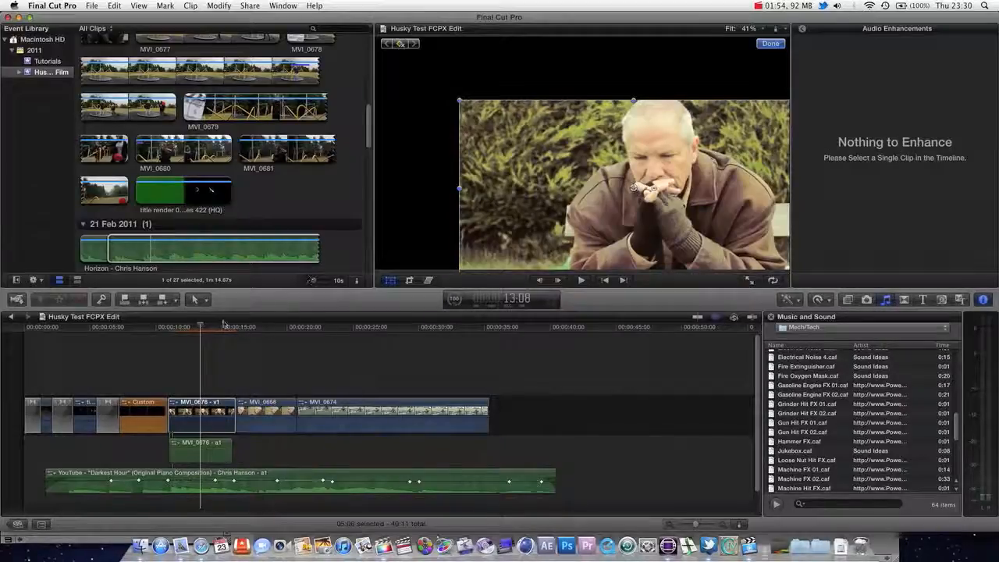
{"action": "left_click_drag", "start_coordinate": [218, 328], "coordinate": [234, 325]}
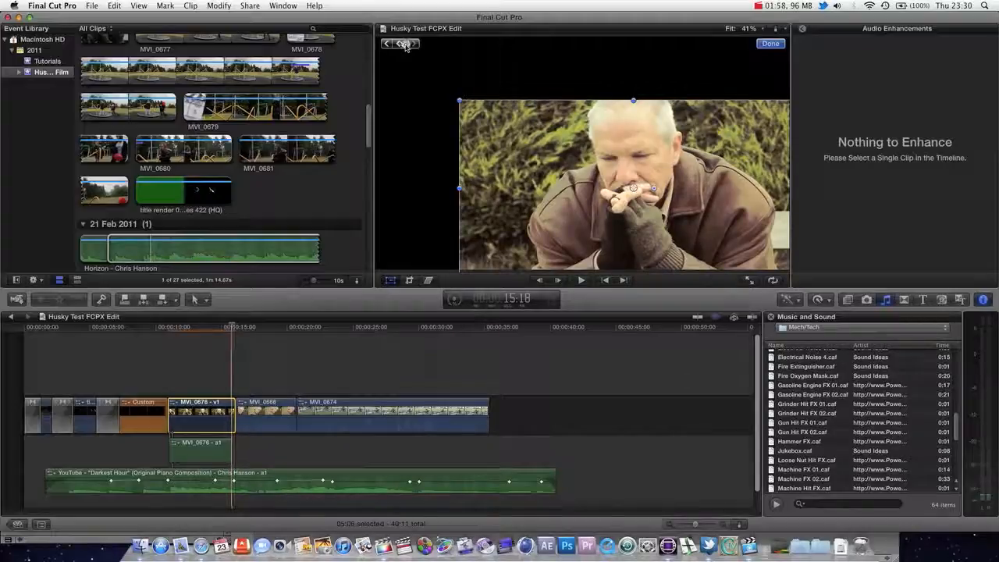
{"action": "left_click_drag", "start_coordinate": [571, 156], "coordinate": [430, 73]}
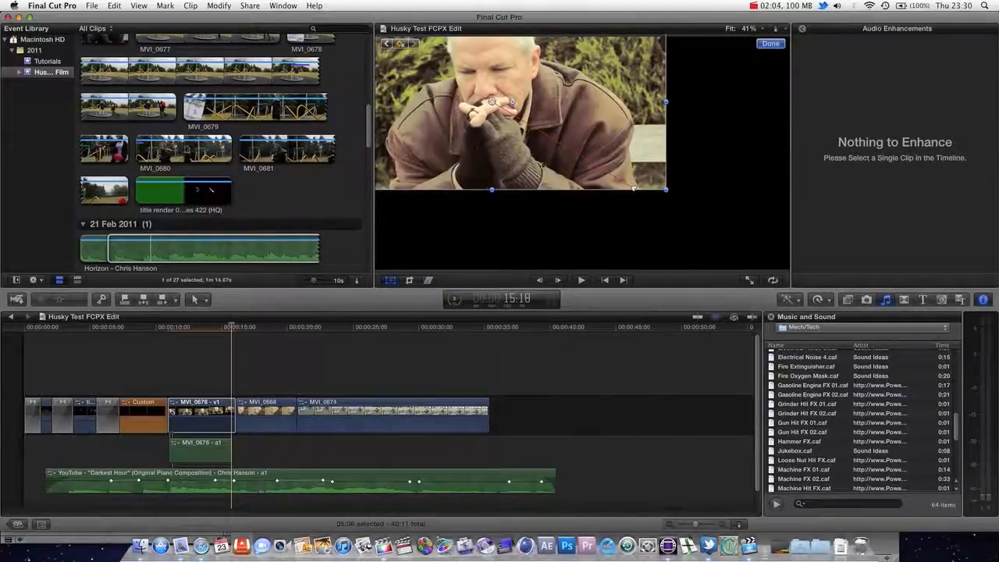
{"action": "mouse_move", "coordinate": [230, 326]}
{"action": "left_mouse_down"}
{"action": "mouse_move", "coordinate": [193, 327]}
{"action": "mouse_move", "coordinate": [232, 322]}
{"action": "left_mouse_up"}
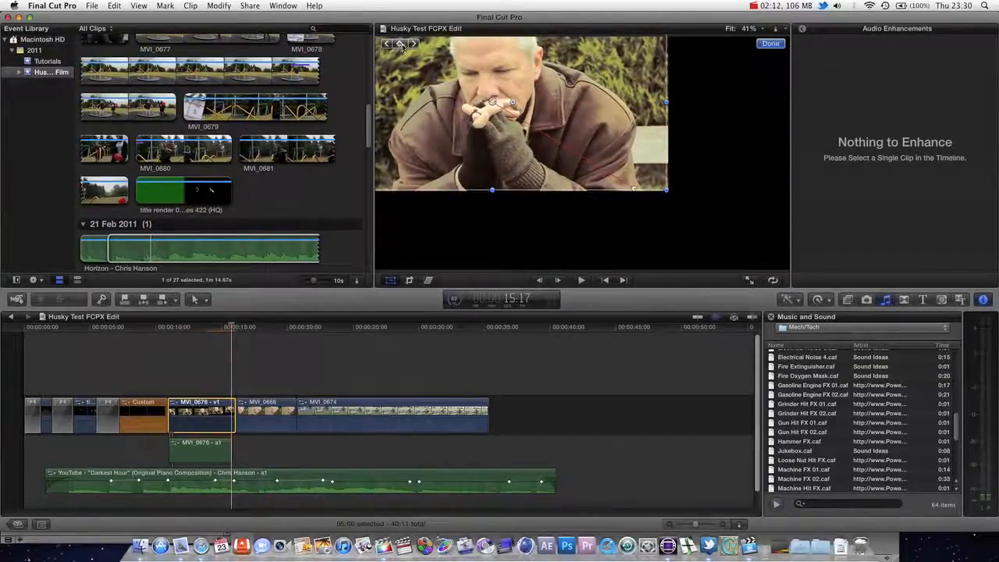
{"action": "left_click", "coordinate": [402, 47]}
{"action": "left_click_drag", "start_coordinate": [669, 192], "coordinate": [769, 243]}
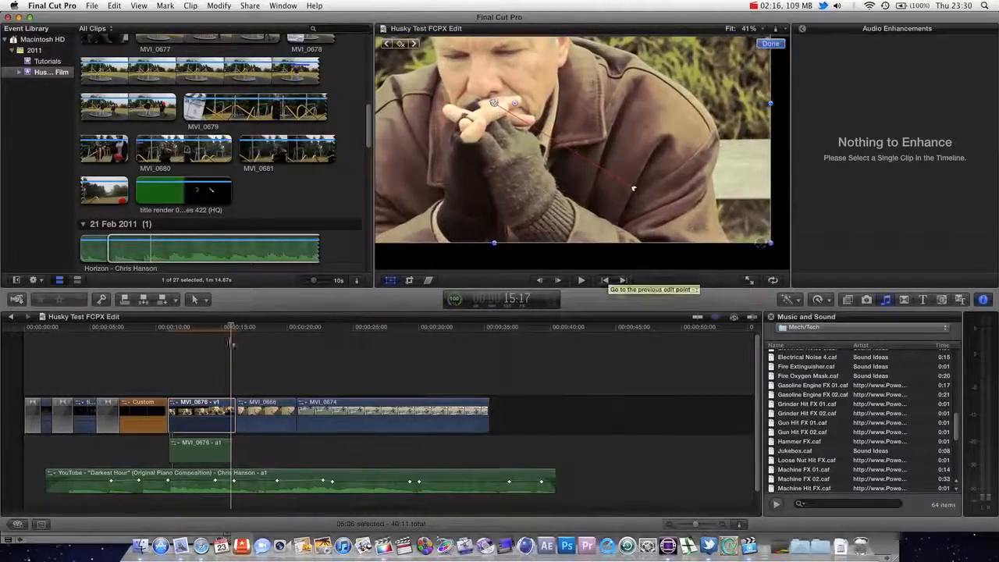
Step: Scrub back through the keyframed move, leave Transform mode and preview the clip up to 14:06
{"action": "left_click_drag", "start_coordinate": [231, 326], "coordinate": [193, 326]}
{"action": "left_click", "coordinate": [391, 280]}
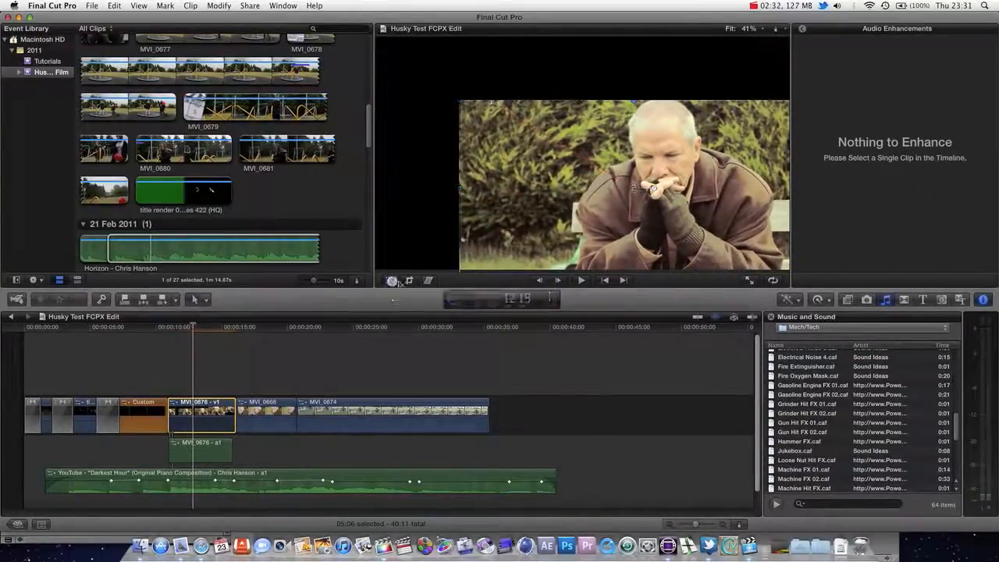
{"action": "mouse_move", "coordinate": [199, 326]}
{"action": "left_mouse_down"}
{"action": "mouse_move", "coordinate": [249, 326]}
{"action": "mouse_move", "coordinate": [211, 326]}
{"action": "left_mouse_up"}
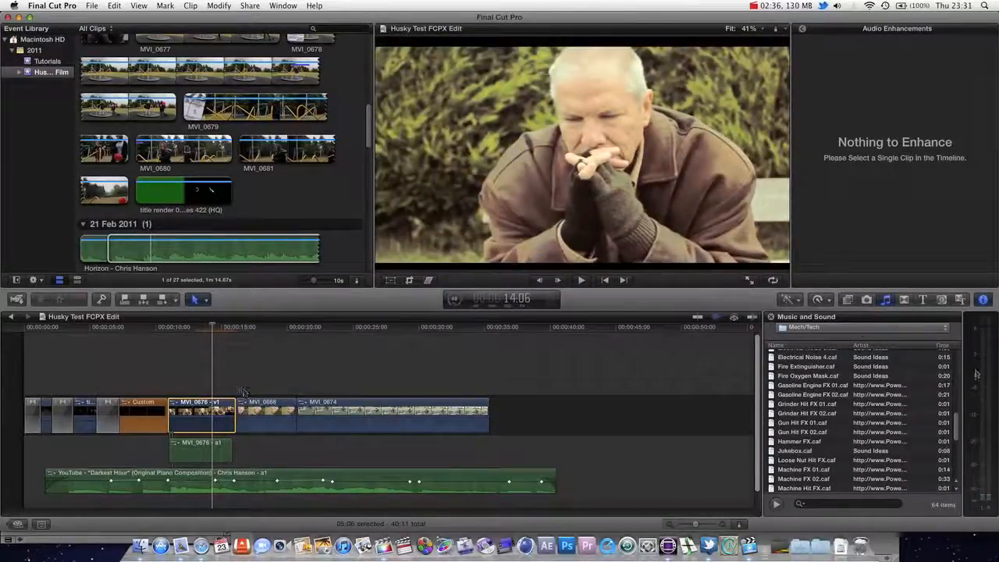
Step: Show the clip's video properties, compare frames with Transform off and on, and leave the Transform effect disabled
{"action": "left_click", "coordinate": [985, 299]}
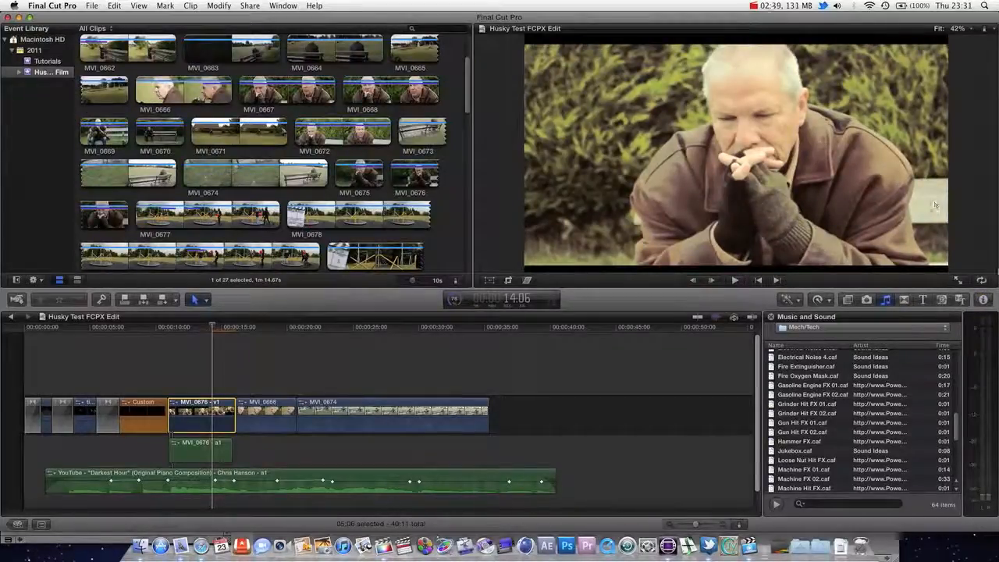
{"action": "left_click", "coordinate": [983, 299]}
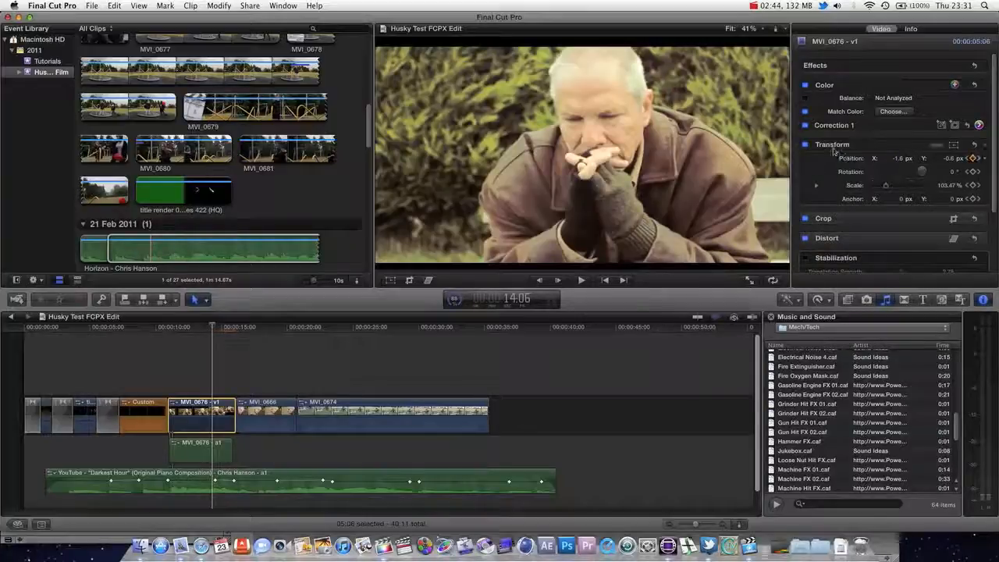
{"action": "left_click", "coordinate": [806, 145]}
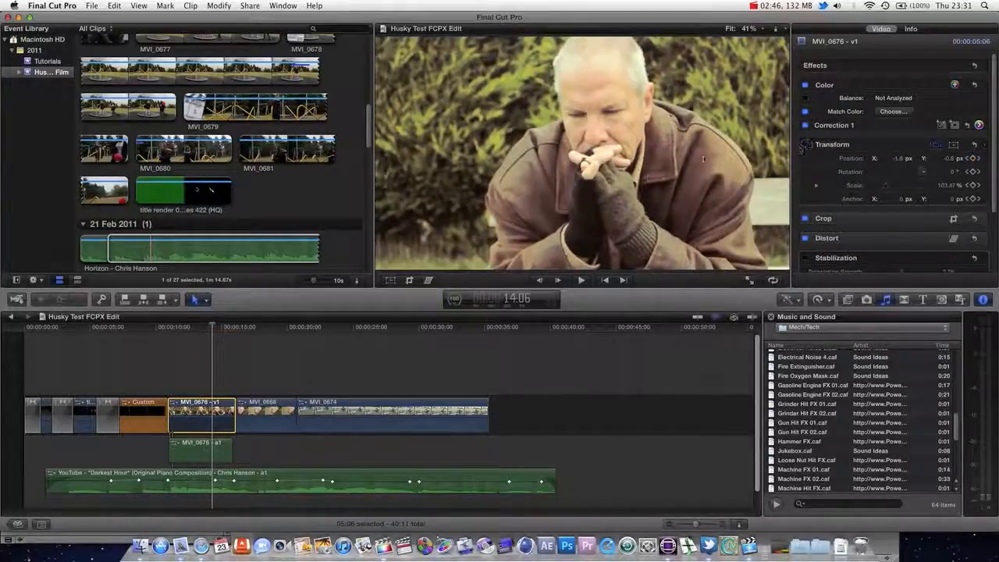
{"action": "mouse_move", "coordinate": [211, 326]}
{"action": "left_mouse_down"}
{"action": "mouse_move", "coordinate": [188, 326]}
{"action": "mouse_move", "coordinate": [218, 327]}
{"action": "left_mouse_up"}
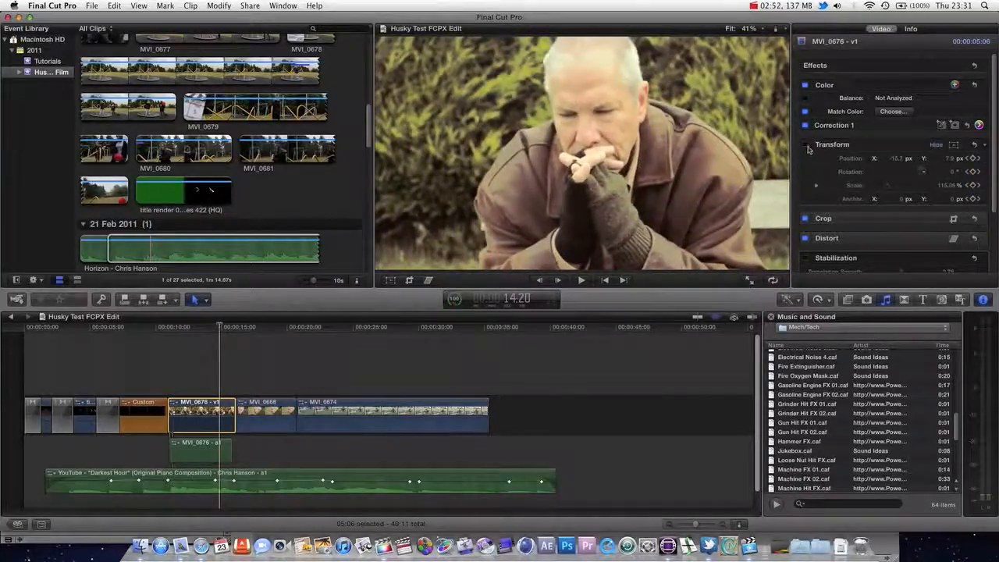
{"action": "left_click", "coordinate": [808, 145]}
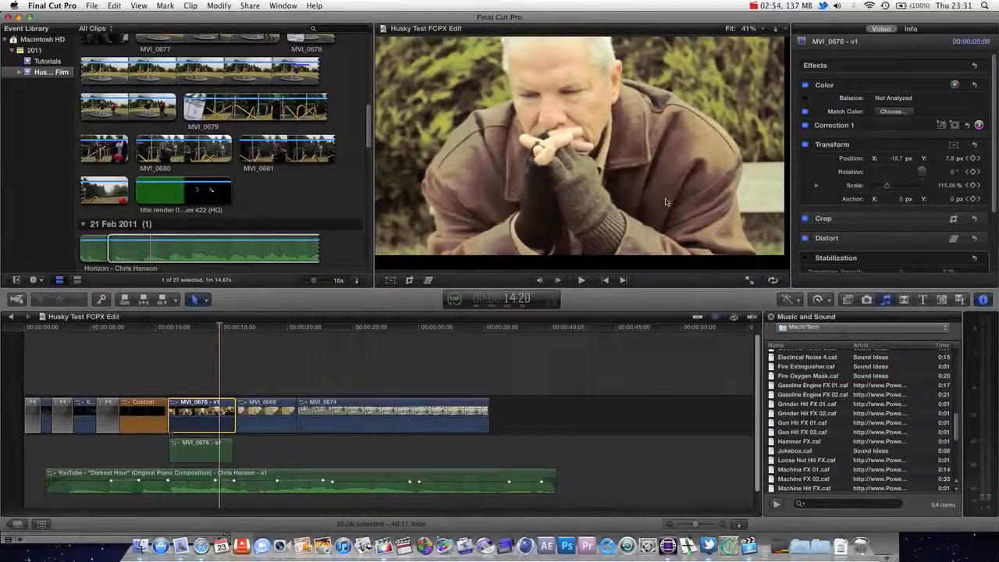
{"action": "mouse_move", "coordinate": [219, 326]}
{"action": "left_mouse_down"}
{"action": "mouse_move", "coordinate": [195, 326]}
{"action": "mouse_move", "coordinate": [216, 326]}
{"action": "left_mouse_up"}
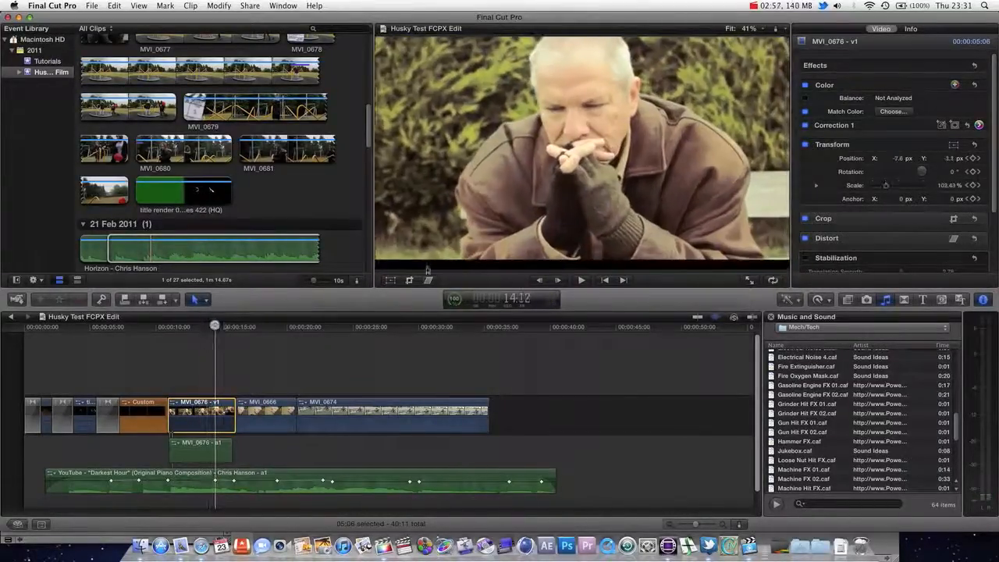
{"action": "left_click", "coordinate": [808, 145]}
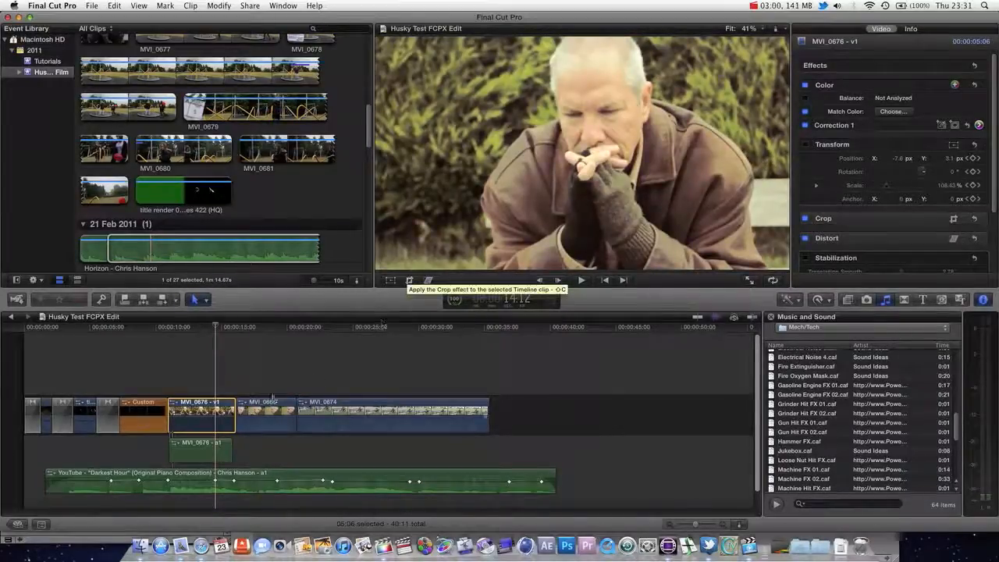
Step: Select the MVI_0666 clip, turn on its crop controls at 18:05, and trim the left side up to the man's face
{"action": "left_click", "coordinate": [264, 327]}
{"action": "left_click", "coordinate": [263, 403]}
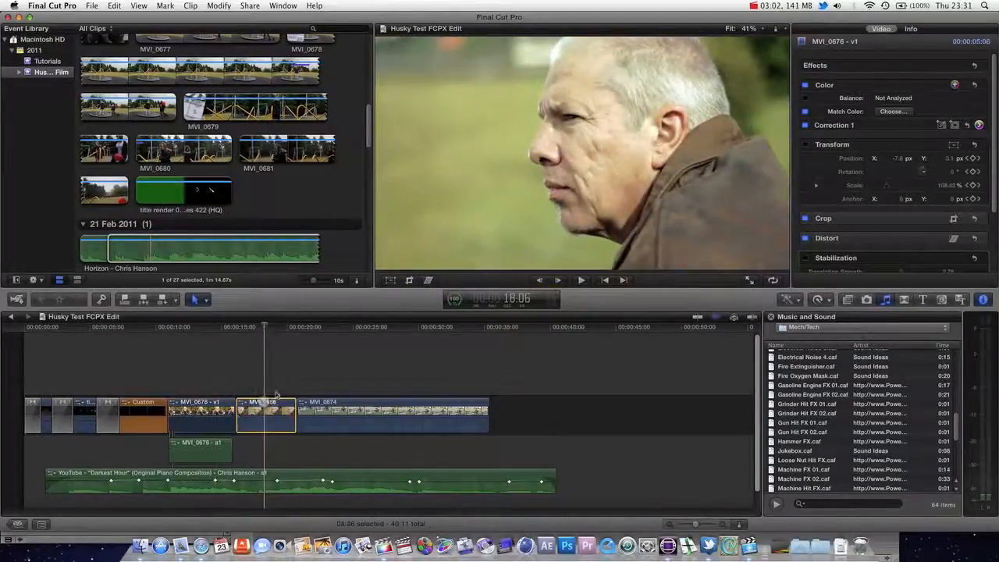
{"action": "left_click", "coordinate": [410, 280]}
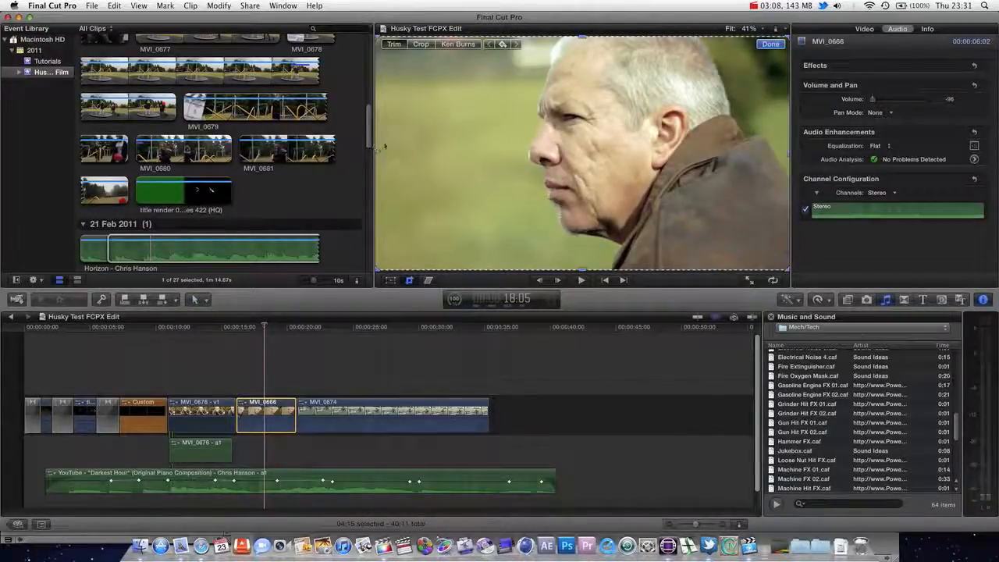
{"action": "left_click_drag", "start_coordinate": [378, 39], "coordinate": [379, 40]}
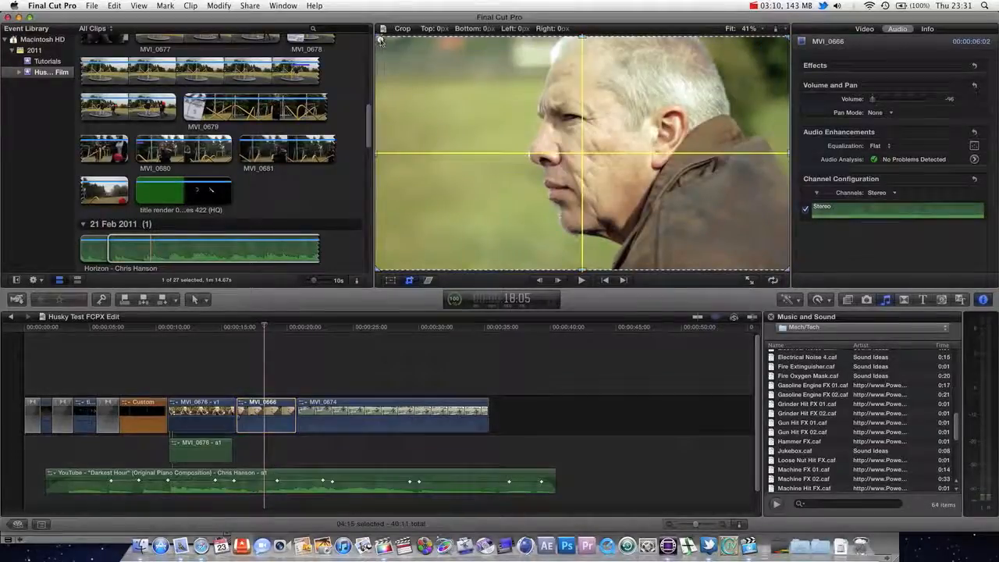
{"action": "left_click_drag", "start_coordinate": [445, 72], "coordinate": [524, 19]}
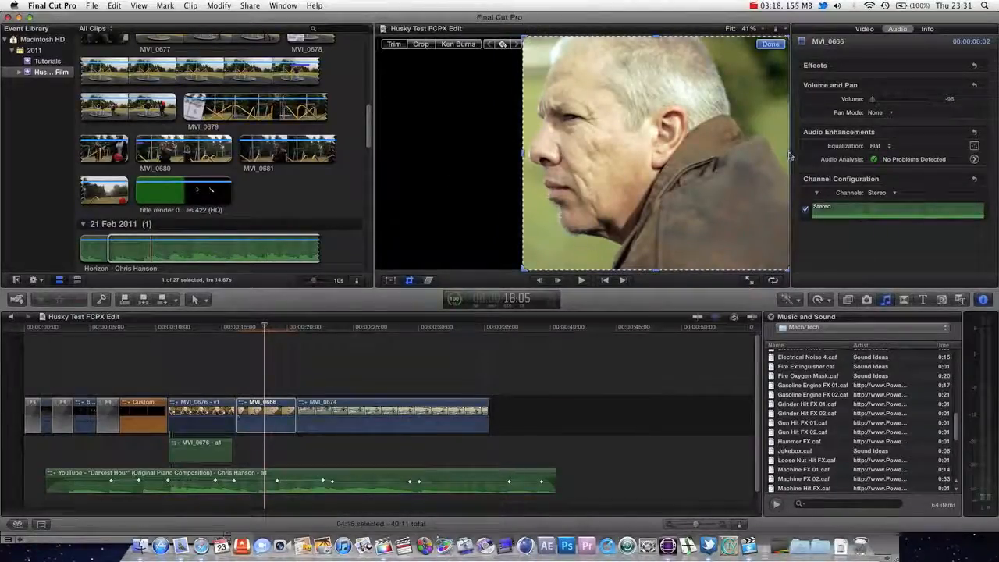
Step: Trim the right side of the MVI_0666 picture, undo that trim, and trim it again up to the man's ear
{"action": "left_click_drag", "start_coordinate": [790, 157], "coordinate": [717, 153]}
{"action": "key", "text": "super+z"}
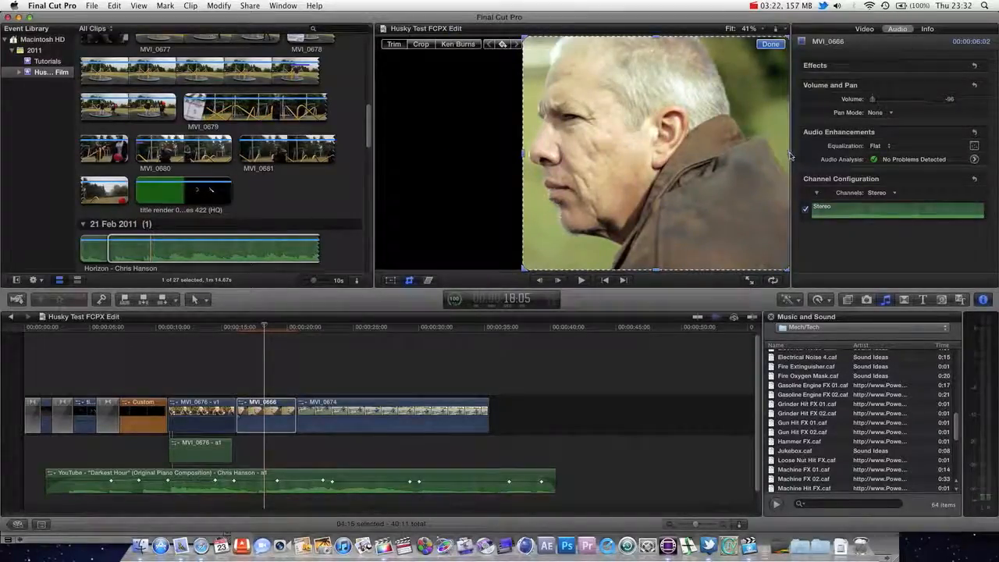
{"action": "left_click_drag", "start_coordinate": [788, 156], "coordinate": [665, 154]}
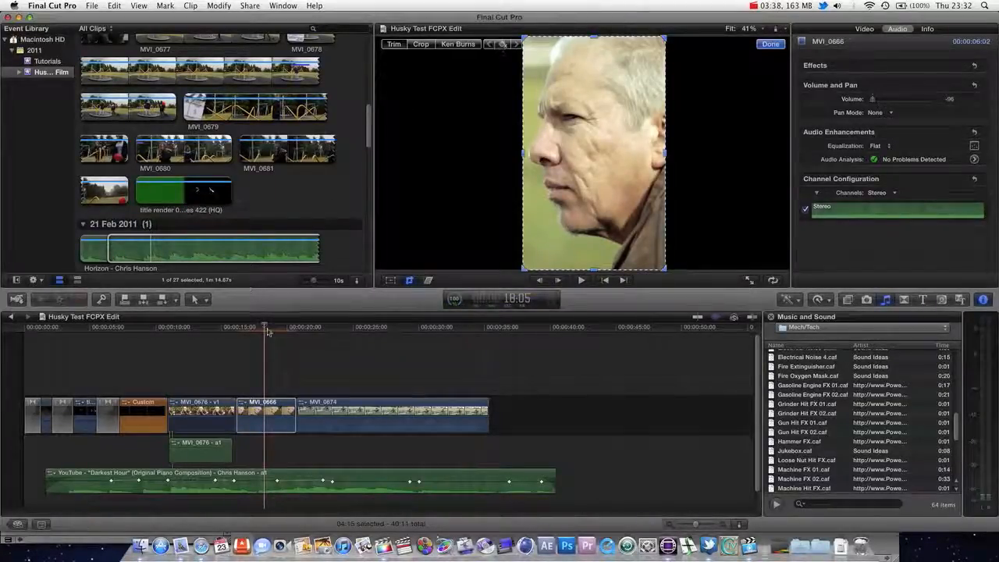
Step: At 16:04, the start of MVI_0666, keyframe the trim with its left and right edges extended to the full frame
{"action": "left_click_drag", "start_coordinate": [264, 328], "coordinate": [237, 329]}
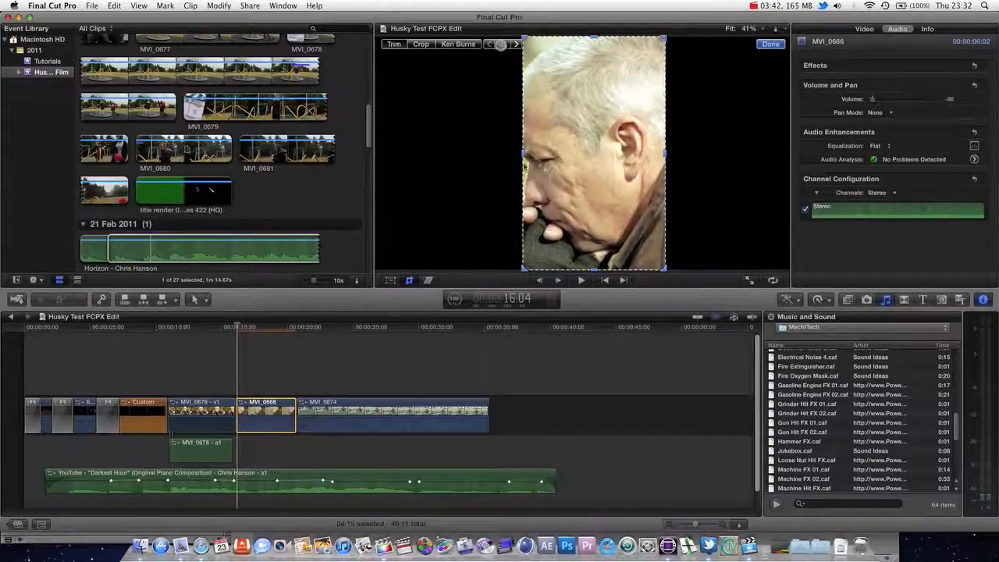
{"action": "left_click_drag", "start_coordinate": [524, 155], "coordinate": [372, 154]}
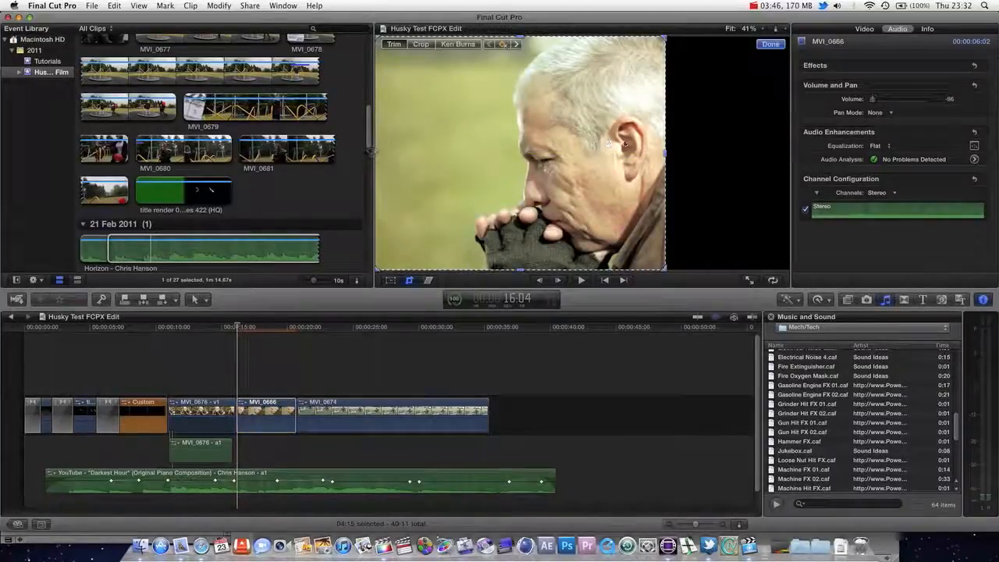
{"action": "left_click_drag", "start_coordinate": [666, 156], "coordinate": [790, 164]}
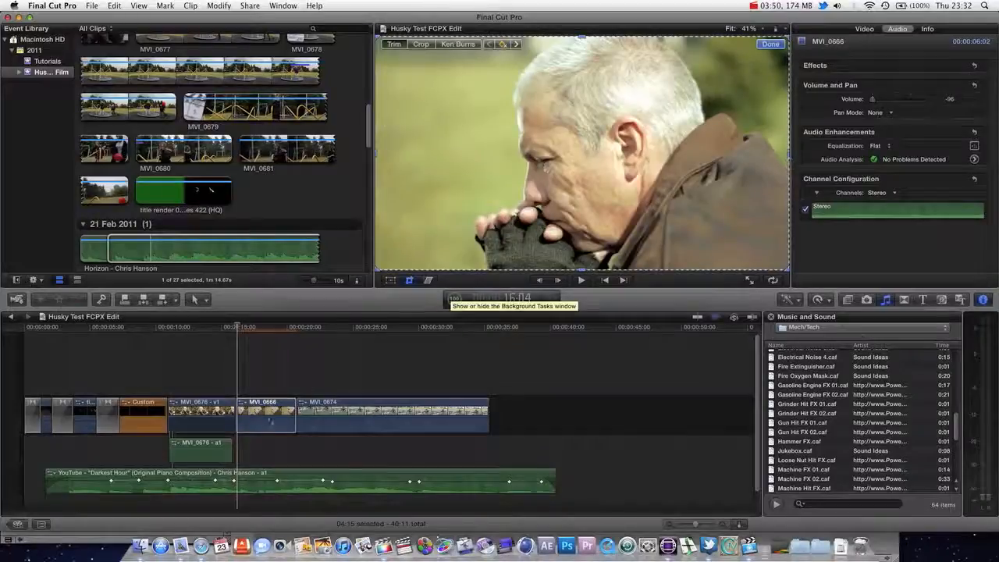
Step: Connect the MVI_0680 clip above the start of MVI_0666 and shorten its end to match the end of MVI_0666
{"action": "left_click_drag", "start_coordinate": [266, 413], "coordinate": [260, 367]}
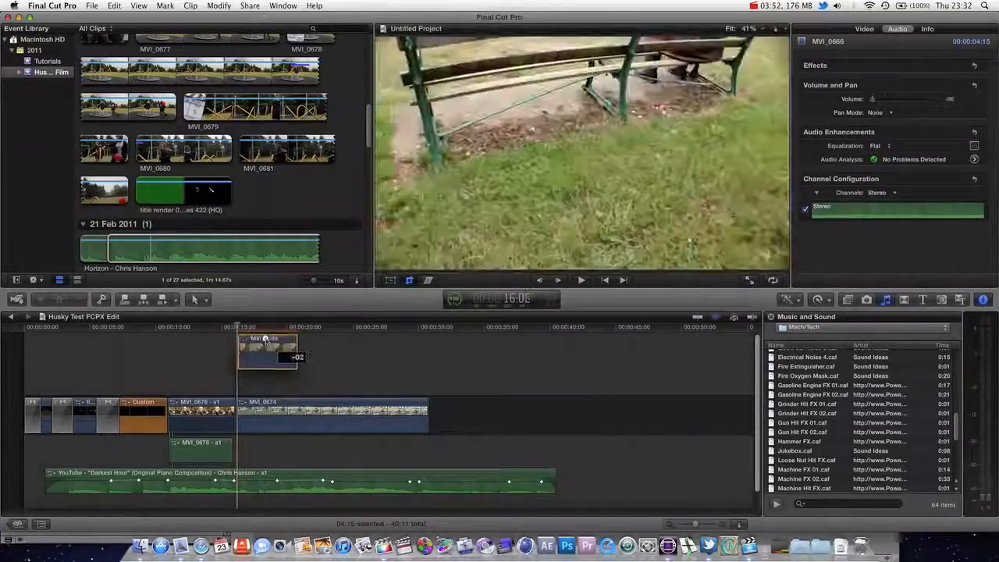
{"action": "key", "text": "super+z"}
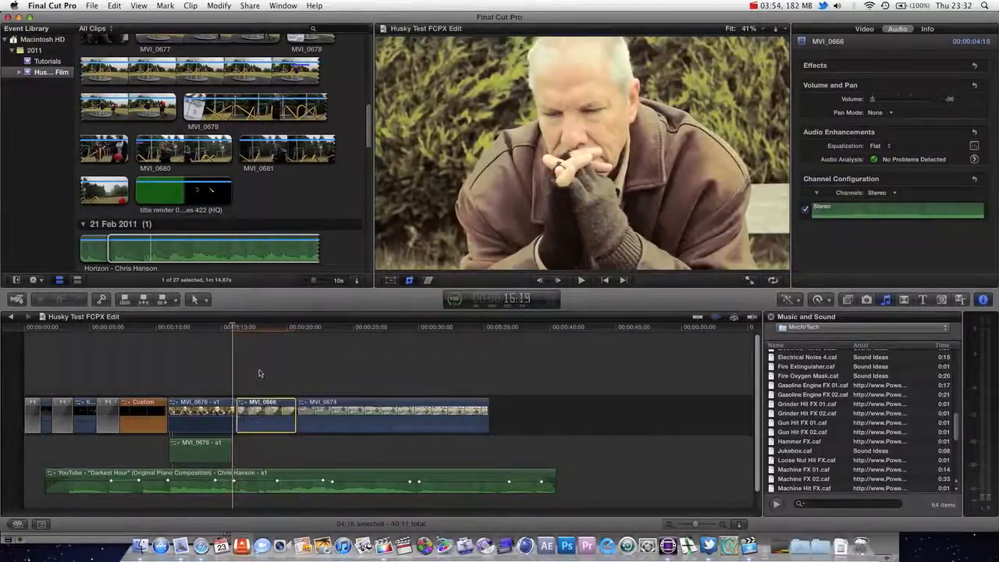
{"action": "left_click", "coordinate": [176, 148]}
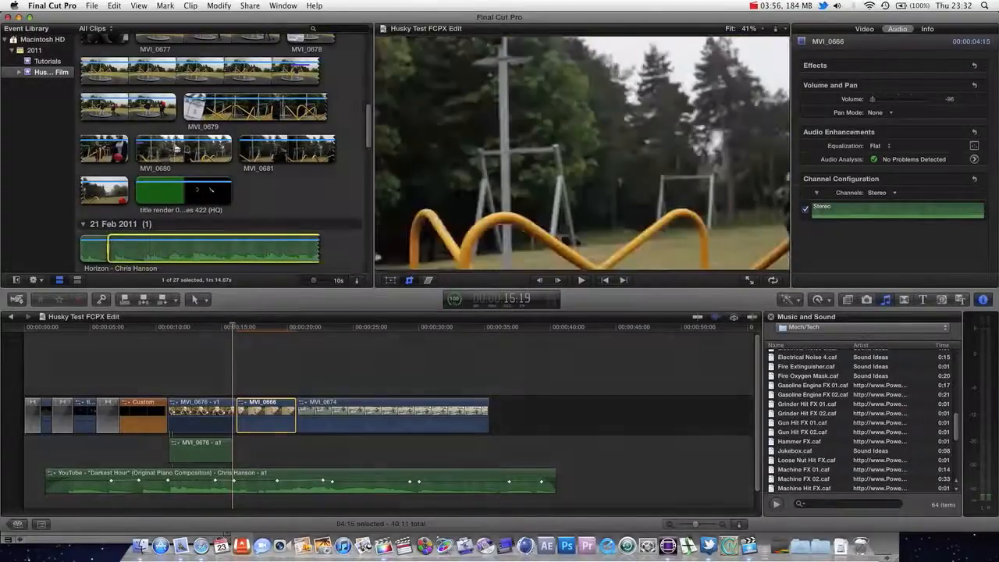
{"action": "left_click_drag", "start_coordinate": [177, 148], "coordinate": [238, 372]}
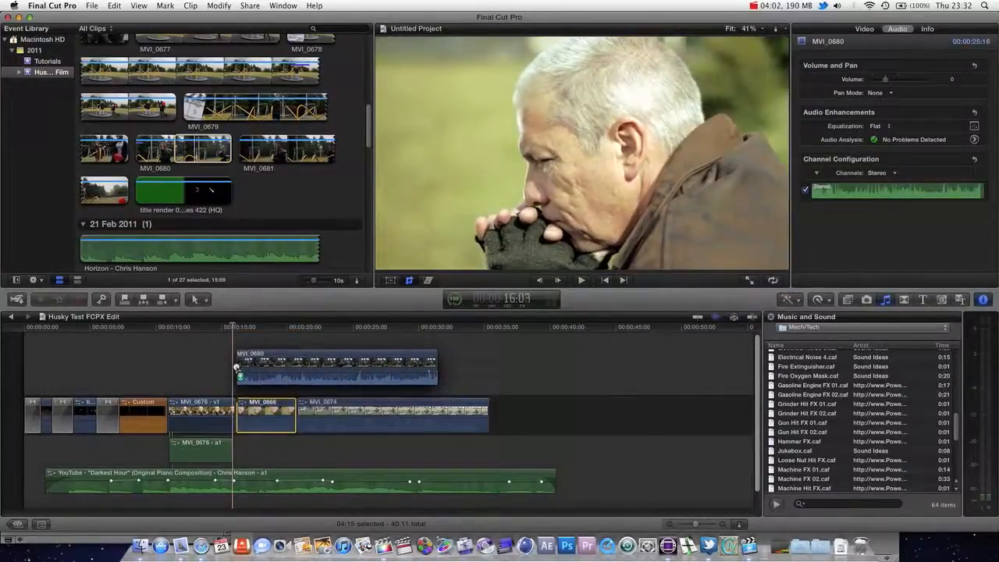
{"action": "left_click_drag", "start_coordinate": [435, 366], "coordinate": [295, 366]}
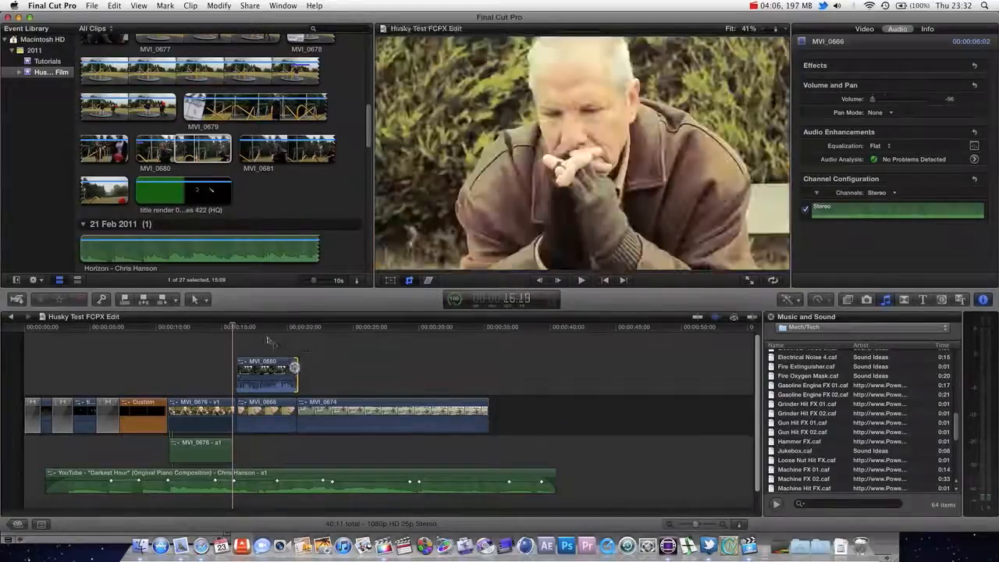
Step: Turn on the crop controls and disable the connected MVI_0680 clip to uncover the MVI_0666 picture beneath it
{"action": "left_click_drag", "start_coordinate": [265, 328], "coordinate": [275, 330]}
{"action": "key", "text": "space"}
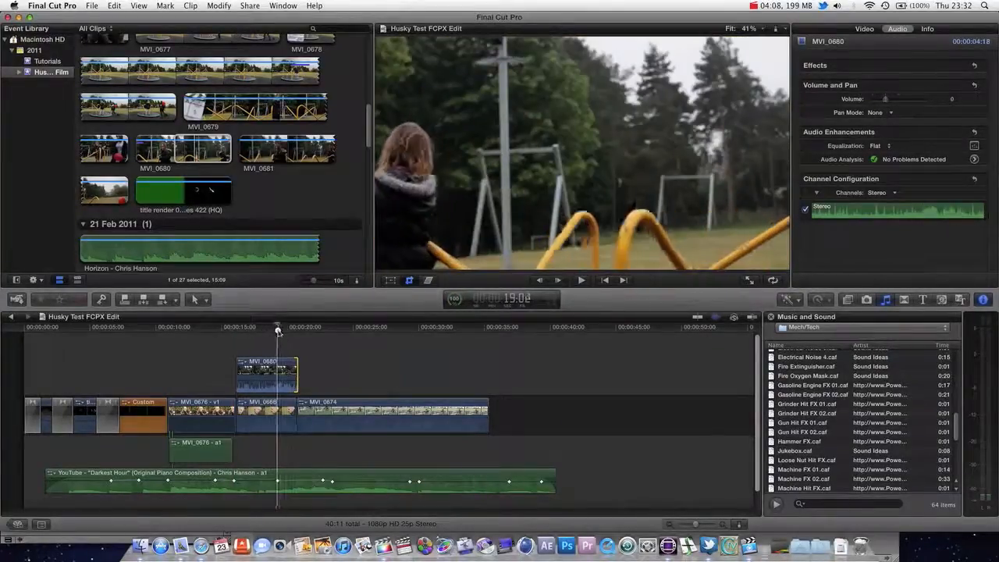
{"action": "left_click", "coordinate": [272, 400]}
{"action": "key", "text": "shift+c"}
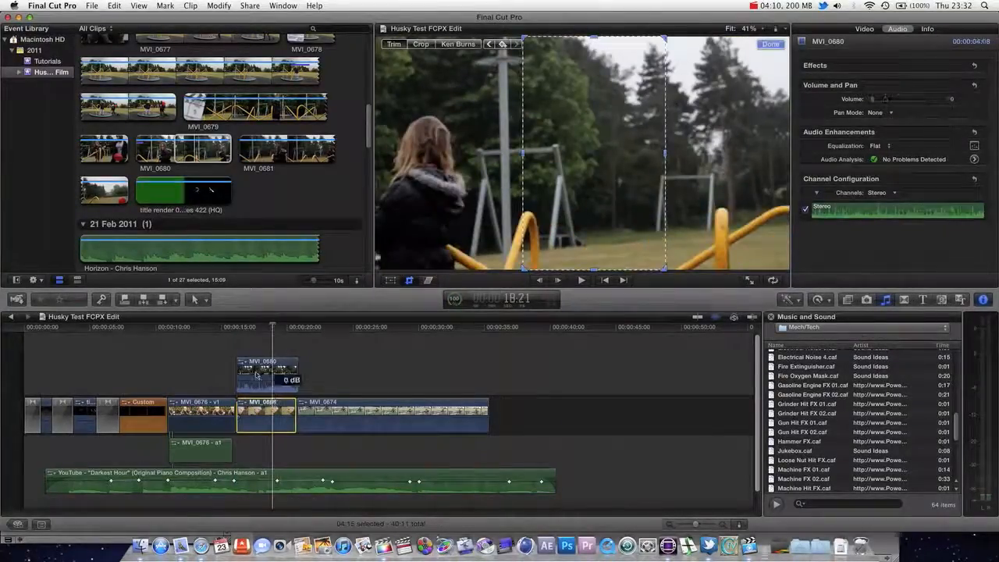
{"action": "left_click", "coordinate": [253, 364]}
{"action": "right_click", "coordinate": [251, 363]}
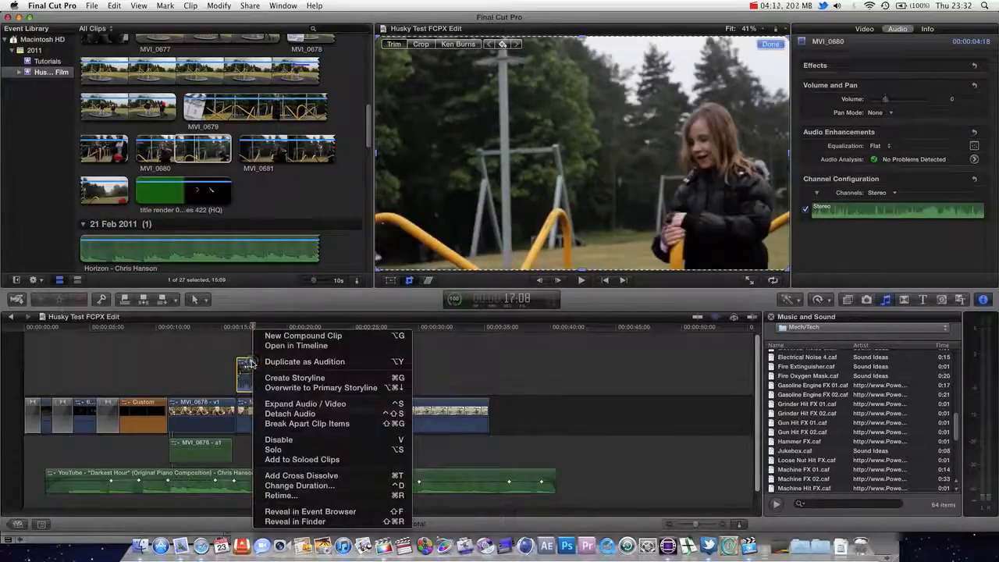
{"action": "left_click", "coordinate": [290, 440]}
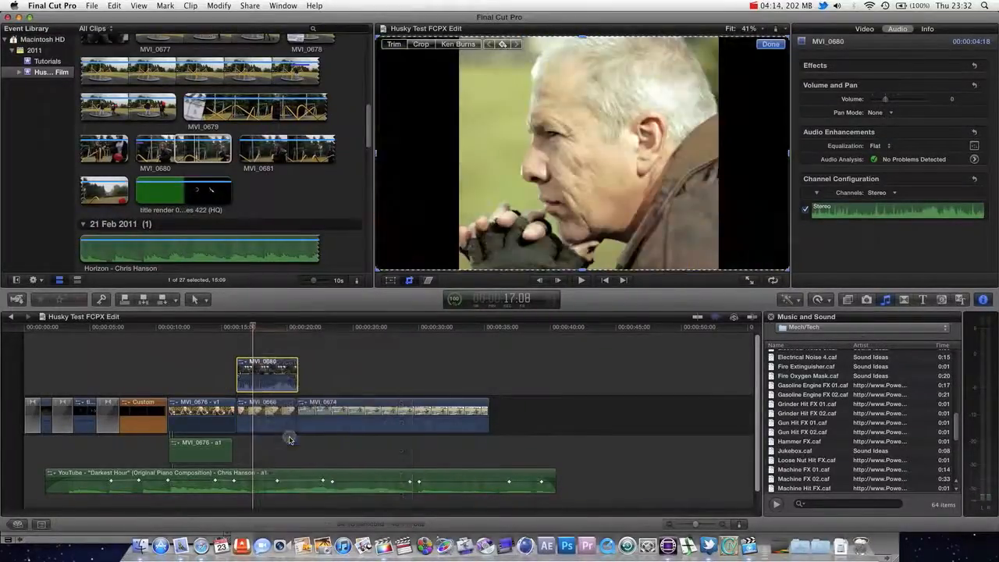
Step: Trim the start of the connected MVI_0680 clip to 18:10 and enable the clip again with its crop controls on
{"action": "mouse_move", "coordinate": [262, 327]}
{"action": "left_mouse_down"}
{"action": "mouse_move", "coordinate": [277, 327]}
{"action": "mouse_move", "coordinate": [251, 327]}
{"action": "mouse_move", "coordinate": [266, 327]}
{"action": "left_mouse_up"}
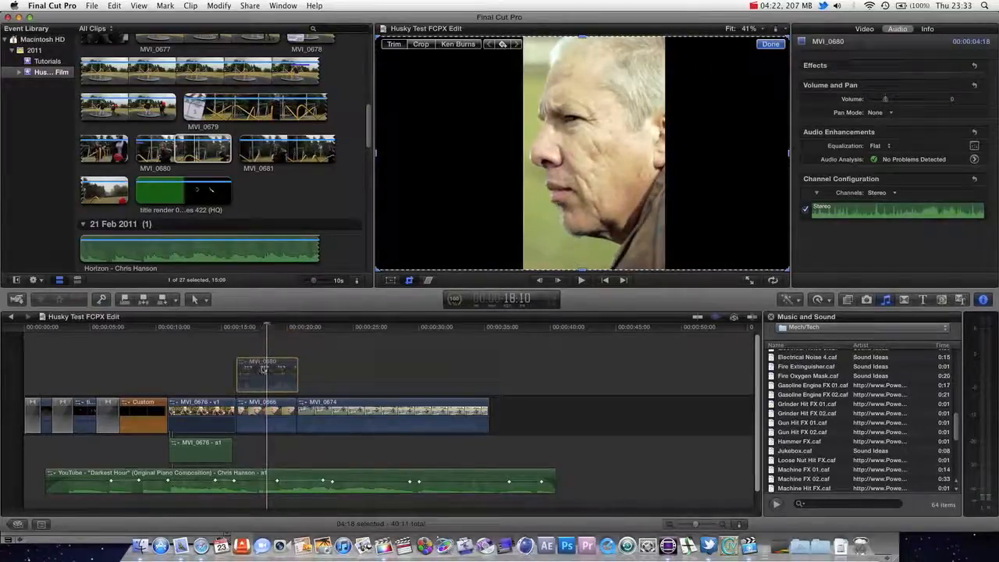
{"action": "left_click_drag", "start_coordinate": [238, 362], "coordinate": [269, 362]}
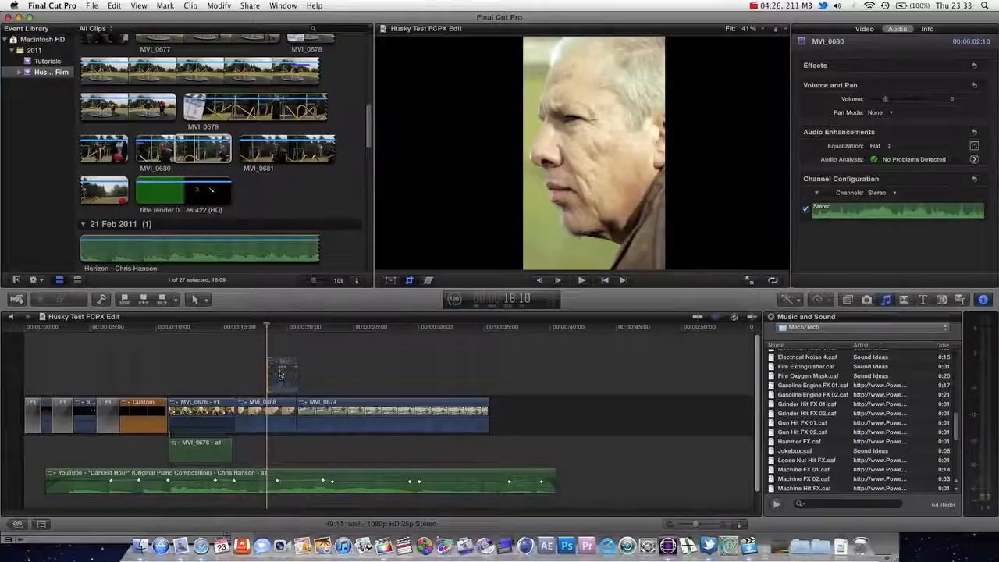
{"action": "left_click", "coordinate": [281, 367]}
{"action": "key", "text": "shift+c"}
{"action": "right_click", "coordinate": [281, 365]}
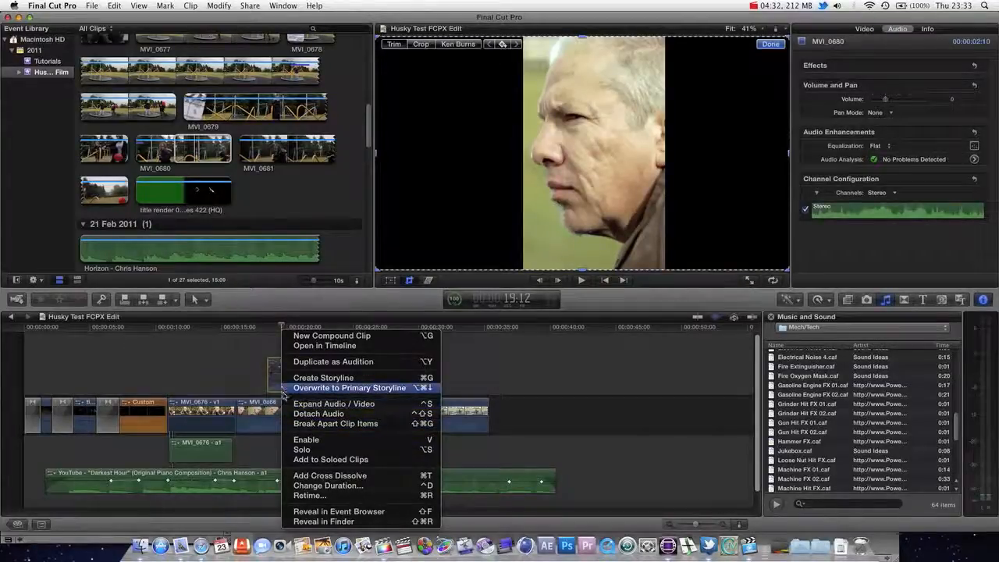
{"action": "left_click", "coordinate": [309, 440]}
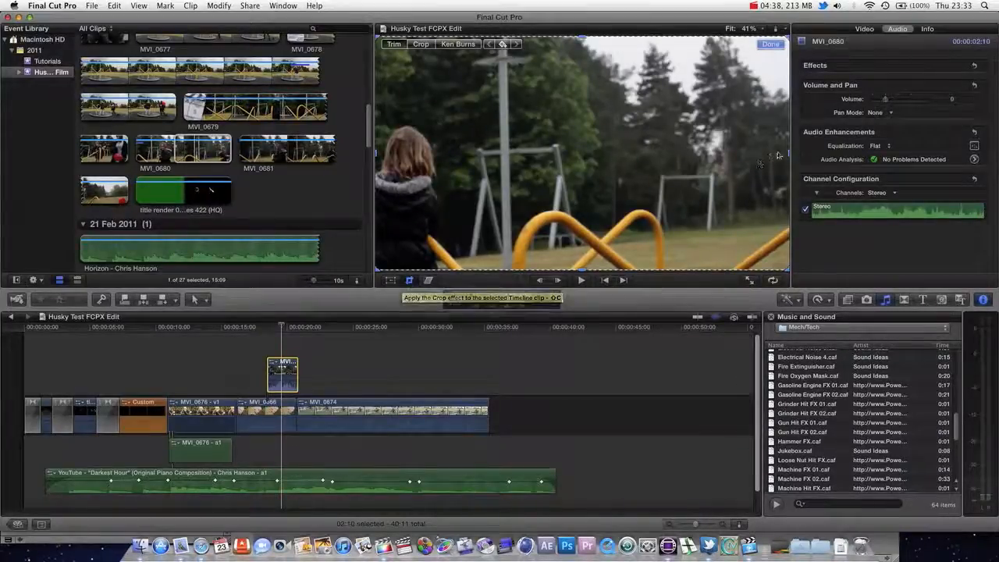
Step: Trim the right side of the MVI_0680 picture back to the left edge of the man's picture, and preview the split screen
{"action": "left_click_drag", "start_coordinate": [788, 155], "coordinate": [521, 154]}
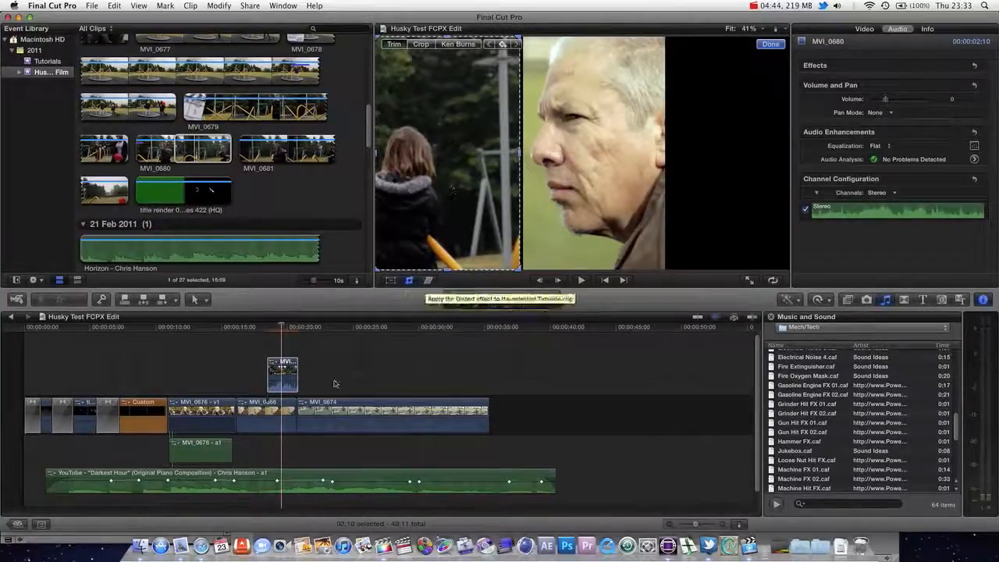
{"action": "left_click", "coordinate": [284, 328]}
{"action": "left_click_drag", "start_coordinate": [284, 329], "coordinate": [276, 329]}
{"action": "left_click", "coordinate": [324, 376]}
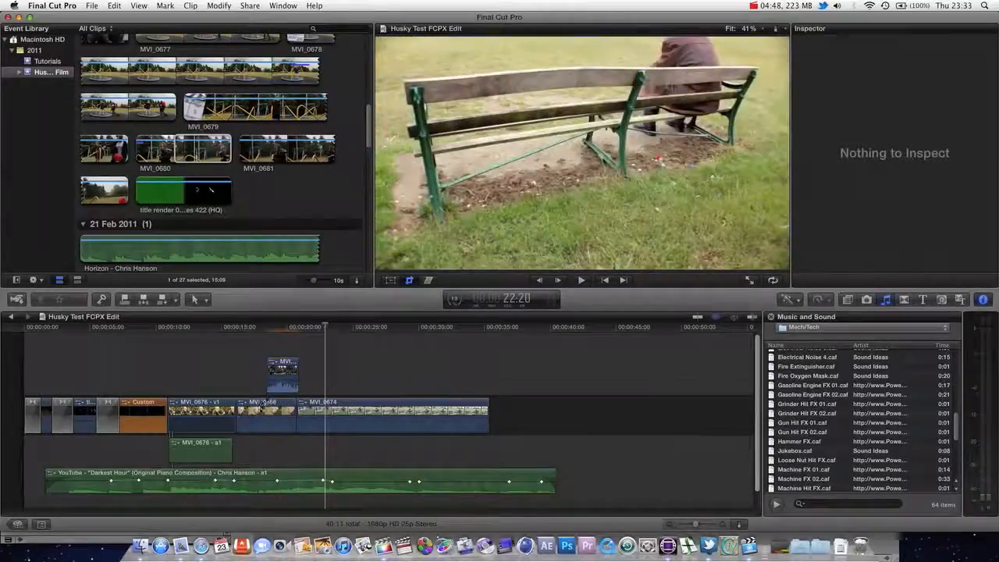
Step: Move the MVI_0674 clip ahead of MVI_0666 in the storyline and preview the split screen up to 34:02
{"action": "left_click_drag", "start_coordinate": [342, 404], "coordinate": [241, 405]}
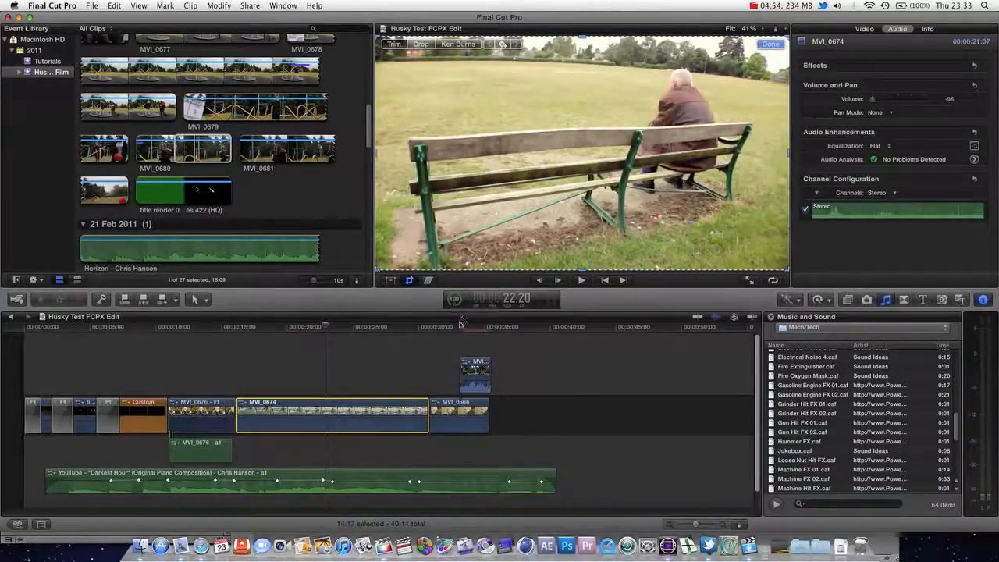
{"action": "left_click", "coordinate": [444, 328]}
{"action": "left_click_drag", "start_coordinate": [444, 327], "coordinate": [473, 329]}
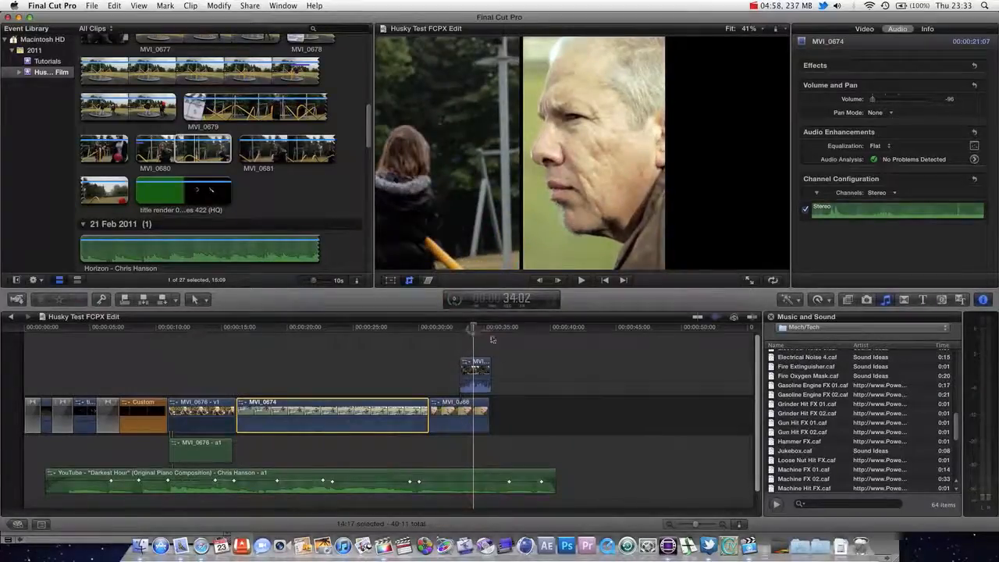
Step: Connect the last 02:13 of MVI_0671 above the MVI_0680 clip and shorten it to 1:11, ending with the clips below
{"action": "scroll", "coordinate": [258, 217], "scroll_direction": "up", "scroll_amount": 5}
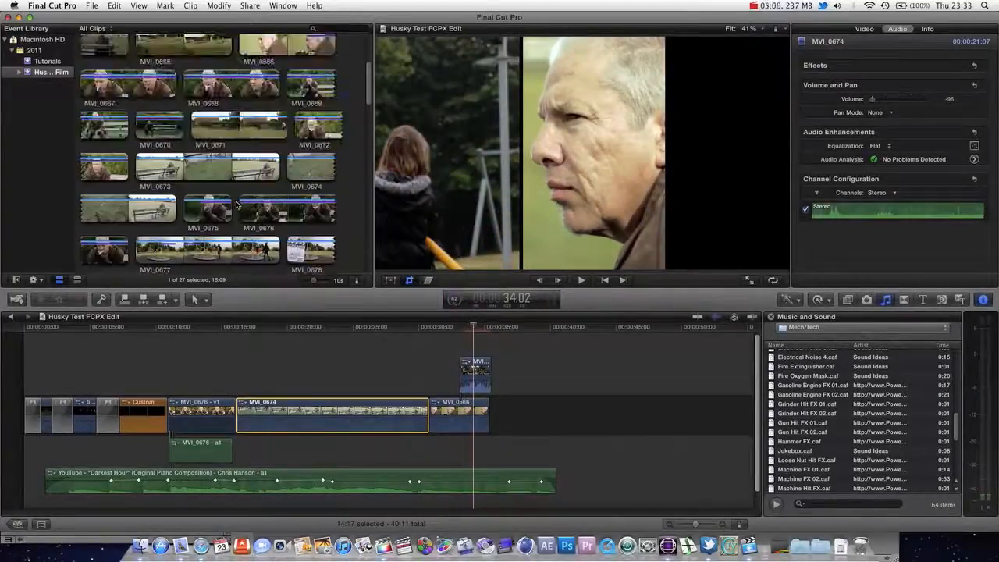
{"action": "left_click", "coordinate": [232, 121]}
{"action": "left_click_drag", "start_coordinate": [191, 121], "coordinate": [278, 123]}
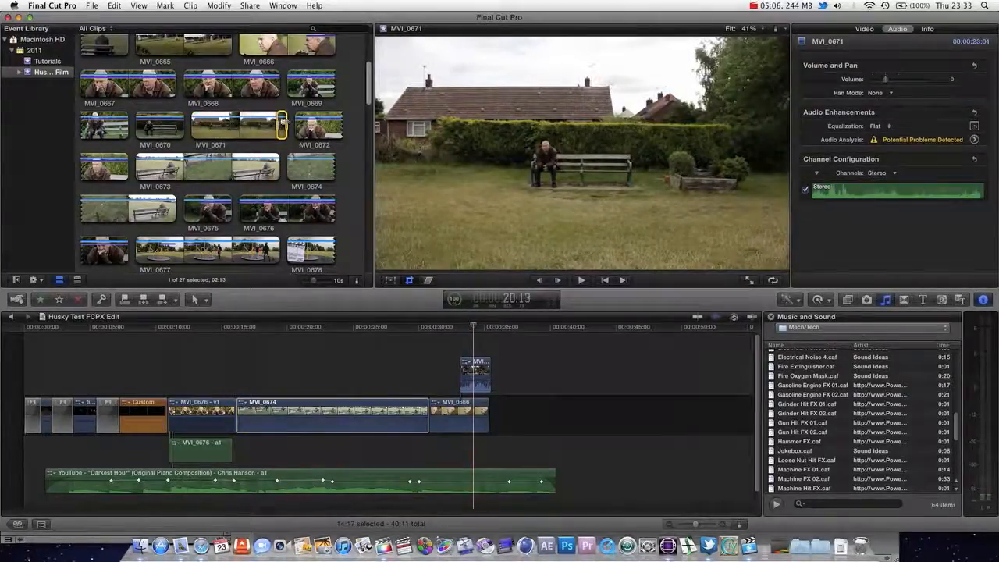
{"action": "mouse_move", "coordinate": [471, 352]}
{"action": "left_mouse_down"}
{"action": "mouse_move", "coordinate": [485, 347]}
{"action": "mouse_move", "coordinate": [472, 339]}
{"action": "left_mouse_up"}
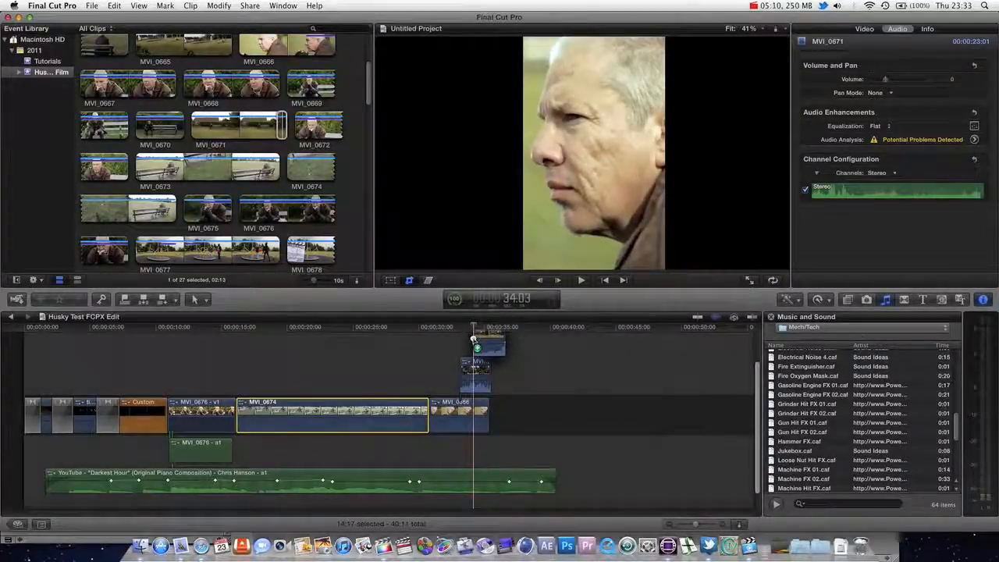
{"action": "mouse_move", "coordinate": [473, 337]}
{"action": "left_mouse_down"}
{"action": "mouse_move", "coordinate": [504, 343]}
{"action": "mouse_move", "coordinate": [489, 351]}
{"action": "mouse_move", "coordinate": [482, 331]}
{"action": "mouse_move", "coordinate": [477, 339]}
{"action": "left_mouse_up"}
Step: Trim the left side of the MVI_0671 picture to the right edge of the man's picture, and preview the three-way split
{"action": "left_click", "coordinate": [484, 328]}
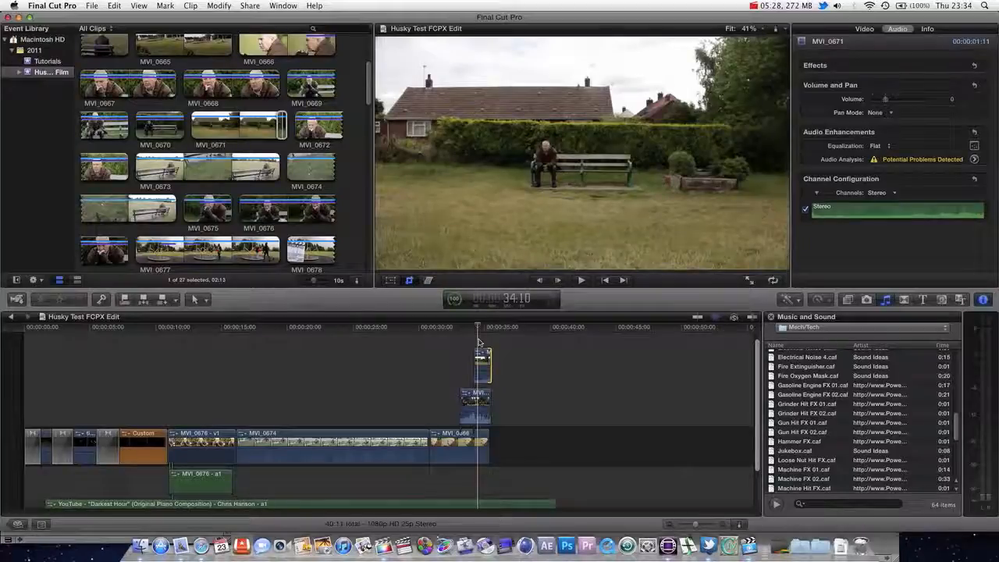
{"action": "mouse_move", "coordinate": [478, 330]}
{"action": "left_mouse_down"}
{"action": "mouse_move", "coordinate": [488, 330]}
{"action": "mouse_move", "coordinate": [469, 337]}
{"action": "mouse_move", "coordinate": [479, 335]}
{"action": "left_mouse_up"}
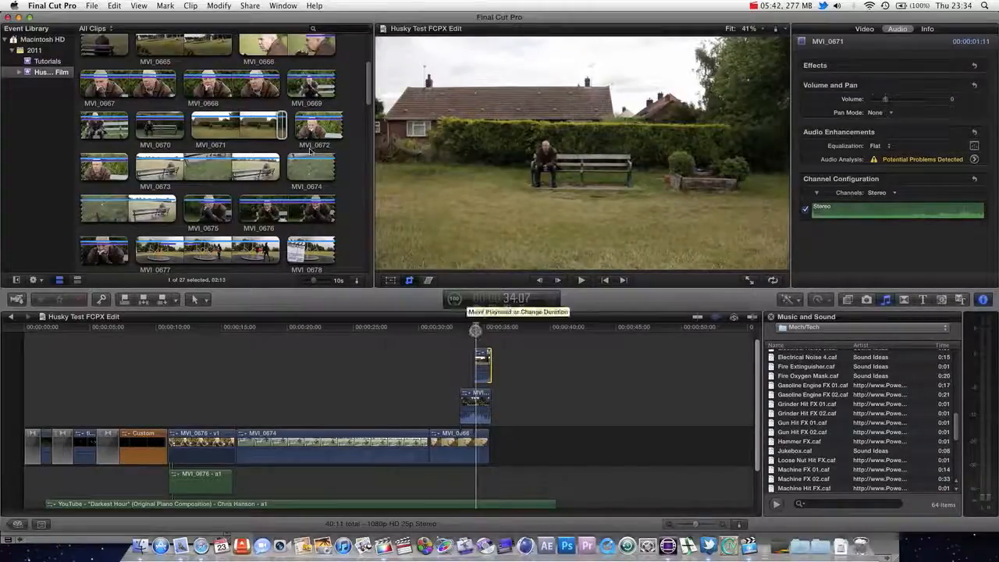
{"action": "left_click_drag", "start_coordinate": [472, 326], "coordinate": [484, 330]}
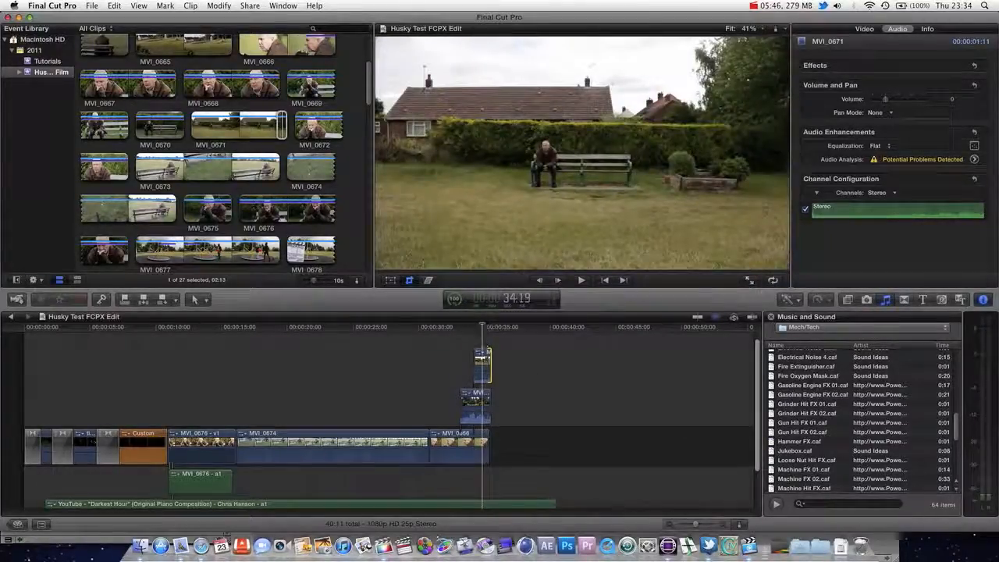
{"action": "left_click", "coordinate": [483, 359]}
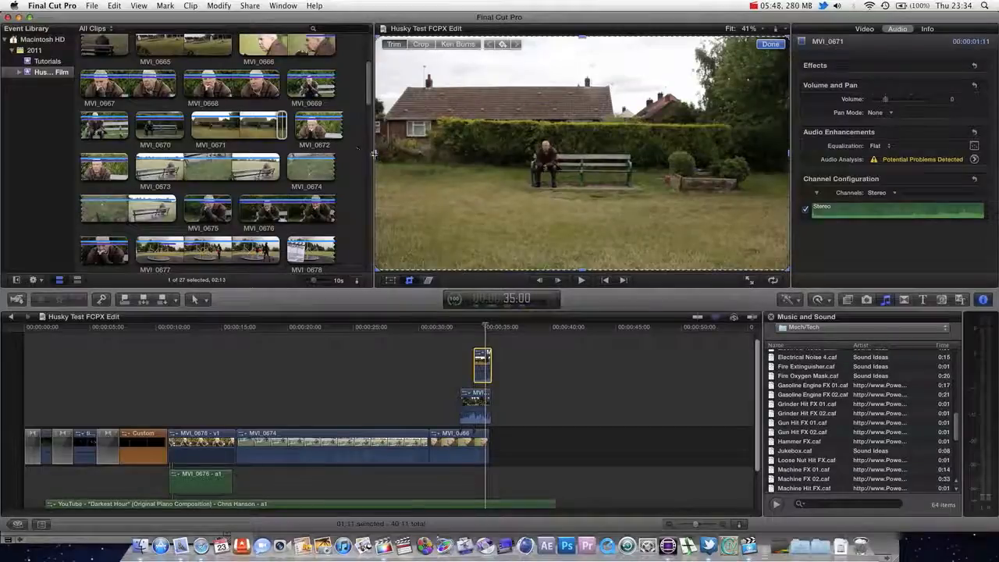
{"action": "left_click_drag", "start_coordinate": [377, 153], "coordinate": [669, 173]}
{"action": "left_click", "coordinate": [544, 341]}
{"action": "left_click_drag", "start_coordinate": [467, 328], "coordinate": [488, 330]}
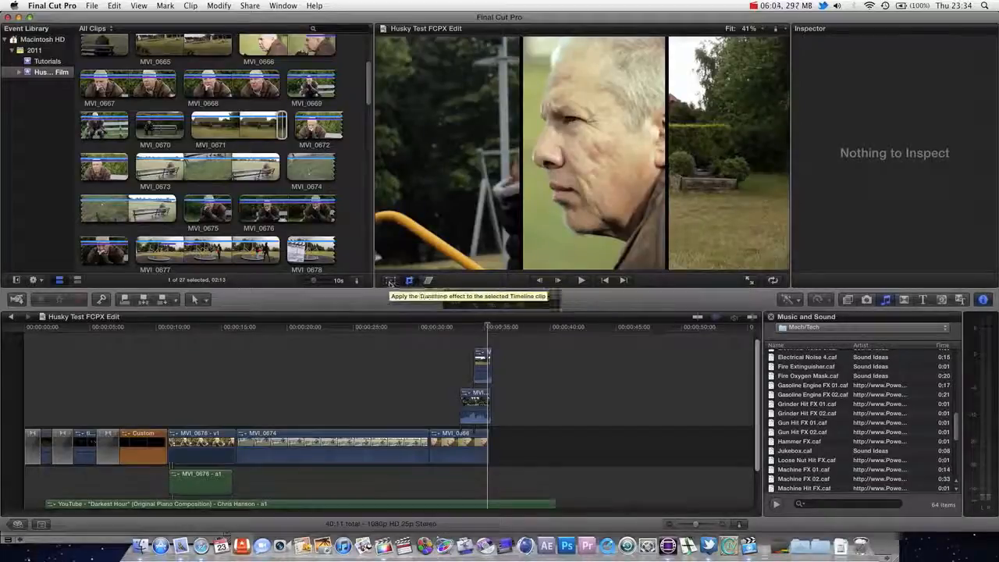
Step: At 34:22, try shifting the MVI_0671 picture right with Transform, and bring it back left until it overlaps the man's face
{"action": "mouse_move", "coordinate": [484, 327]}
{"action": "left_mouse_down"}
{"action": "mouse_move", "coordinate": [429, 327]}
{"action": "mouse_move", "coordinate": [491, 331]}
{"action": "mouse_move", "coordinate": [426, 344]}
{"action": "mouse_move", "coordinate": [483, 347]}
{"action": "left_mouse_up"}
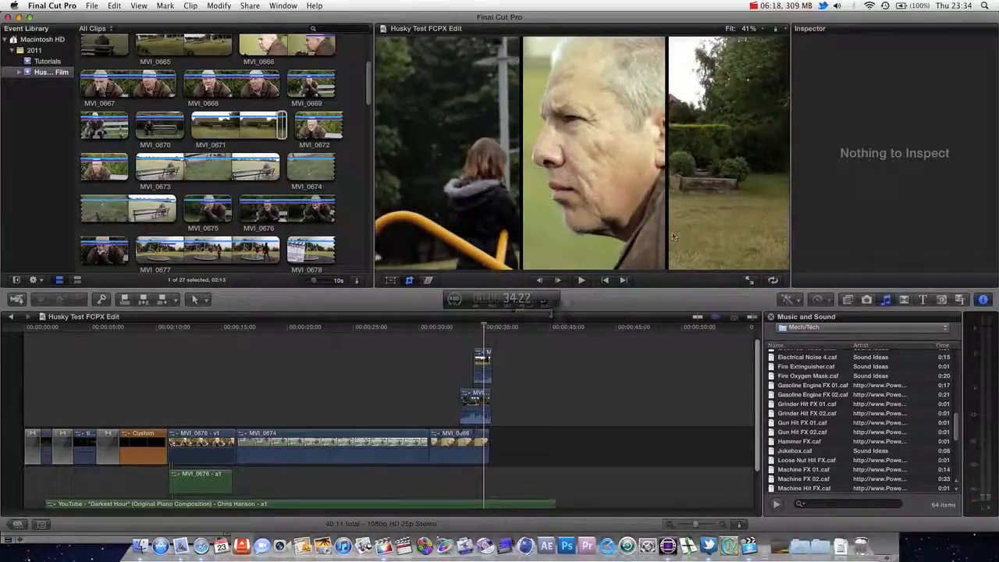
{"action": "left_click", "coordinate": [712, 215]}
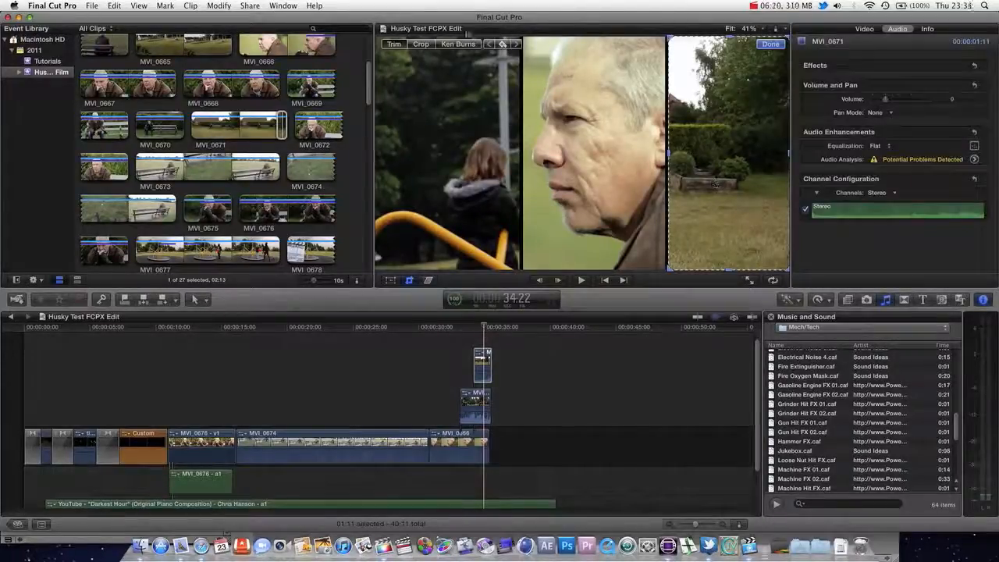
{"action": "left_click", "coordinate": [390, 279]}
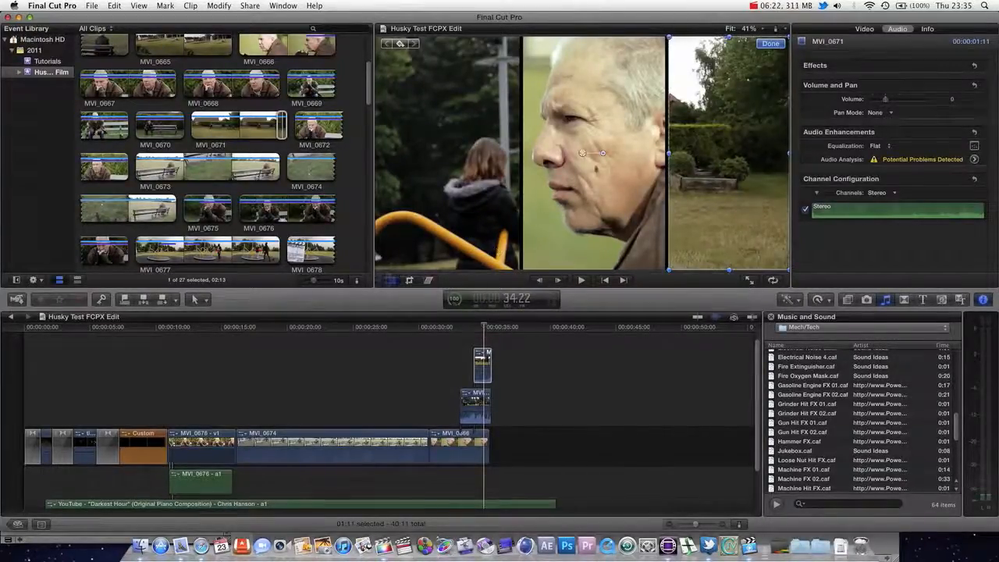
{"action": "left_click_drag", "start_coordinate": [580, 153], "coordinate": [730, 152]}
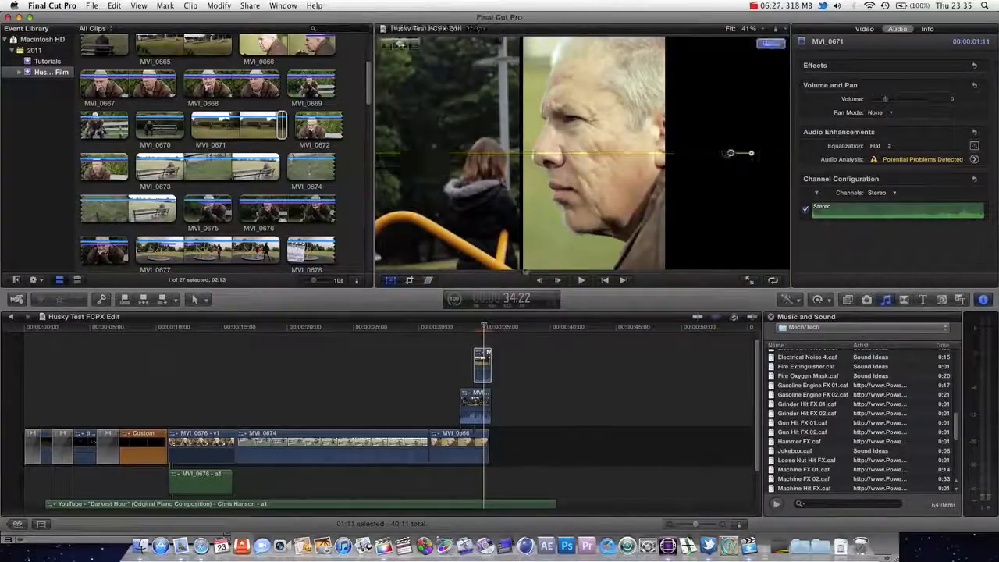
{"action": "left_click", "coordinate": [411, 280]}
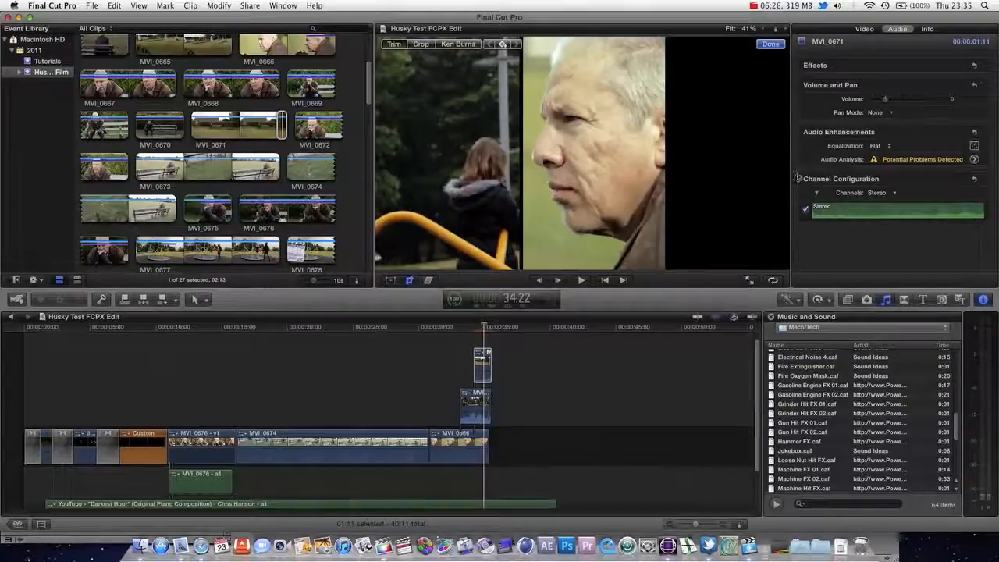
{"action": "left_click", "coordinate": [390, 281]}
{"action": "left_click_drag", "start_coordinate": [741, 154], "coordinate": [467, 153]}
Step: Recrop MVI_0671 around the man on the bench, 622 px from the left and 827 px from the right, and move it right of the man's face
{"action": "left_click", "coordinate": [408, 281]}
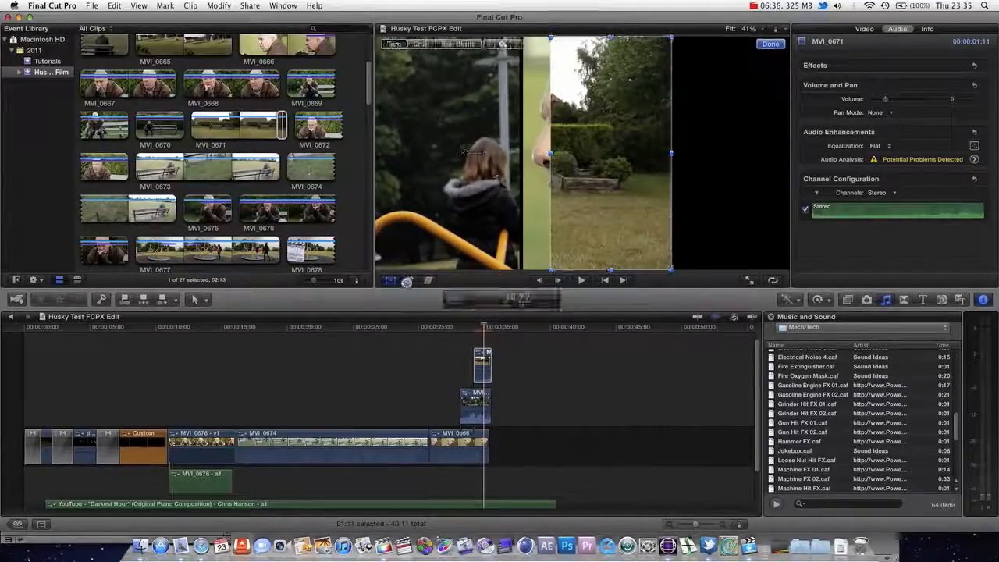
{"action": "left_click_drag", "start_coordinate": [551, 153], "coordinate": [391, 151]}
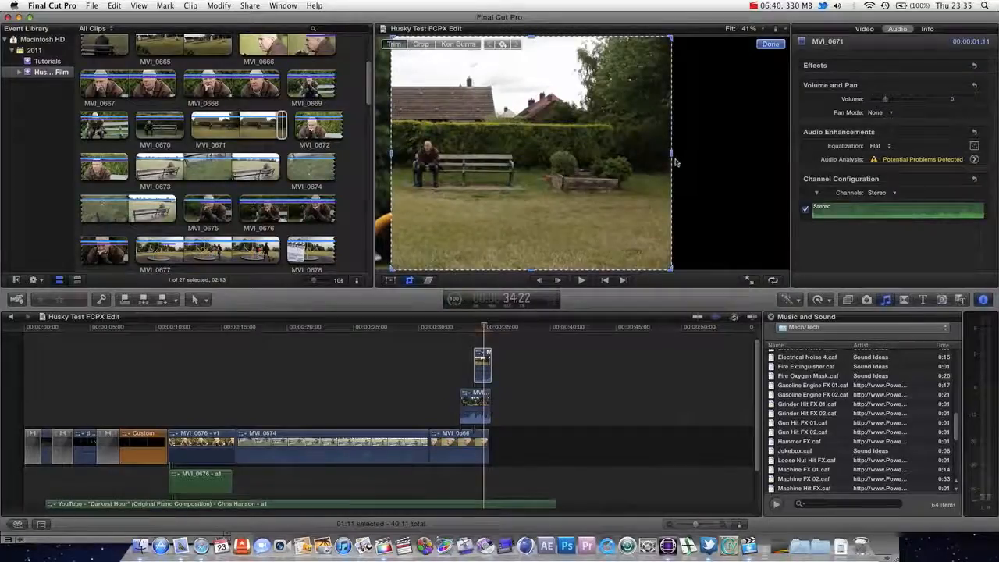
{"action": "left_click_drag", "start_coordinate": [672, 157], "coordinate": [495, 156]}
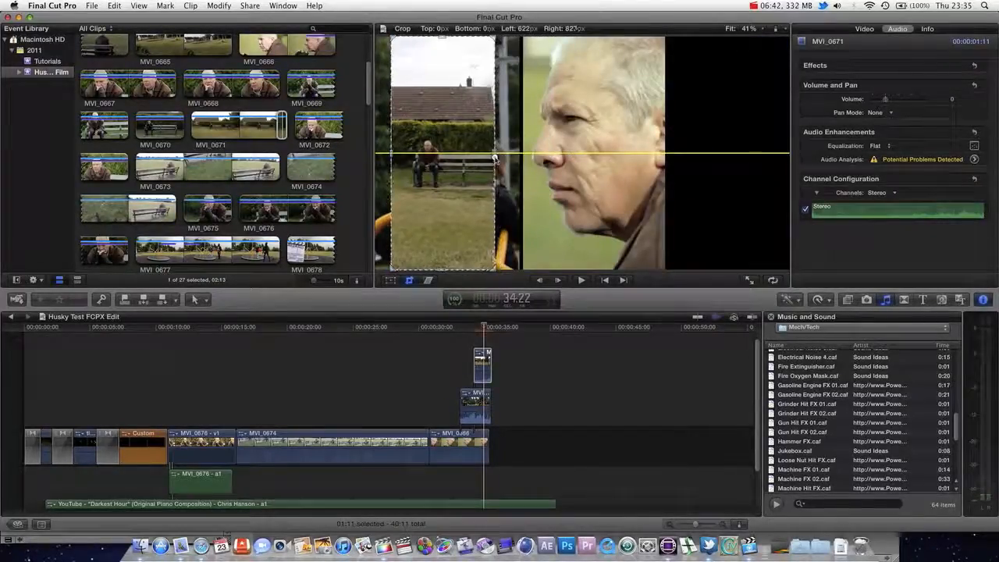
{"action": "left_click", "coordinate": [391, 280]}
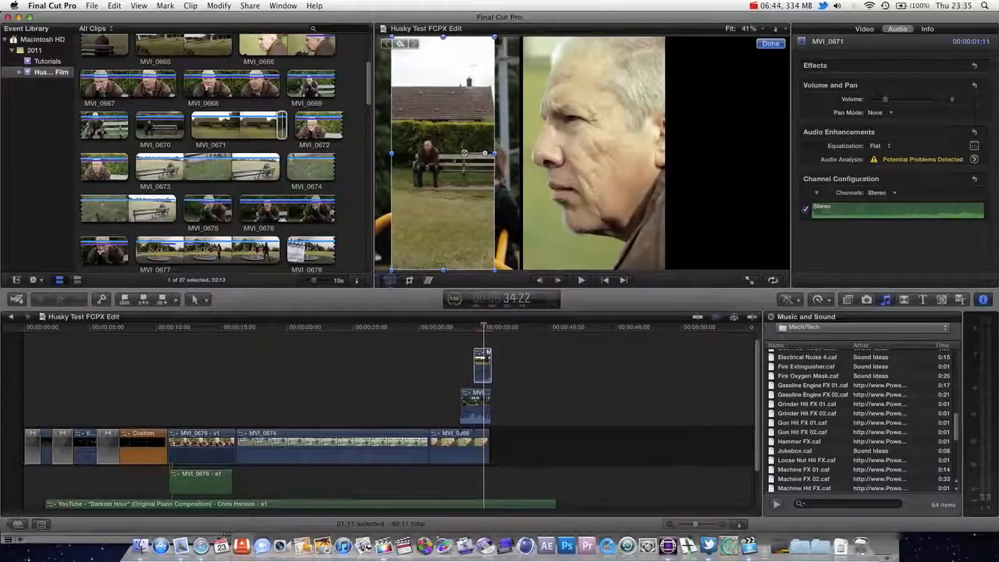
{"action": "left_click_drag", "start_coordinate": [466, 155], "coordinate": [742, 153]}
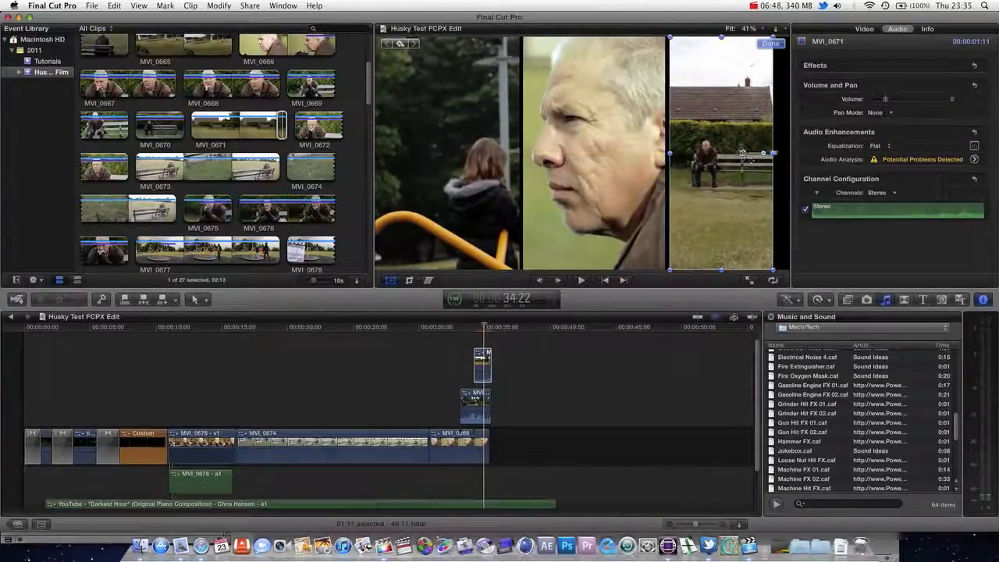
Step: Shift the MVI_0671 picture right and extend its left crop to 538 px so it meets the man's picture
{"action": "left_click_drag", "start_coordinate": [744, 155], "coordinate": [762, 155]}
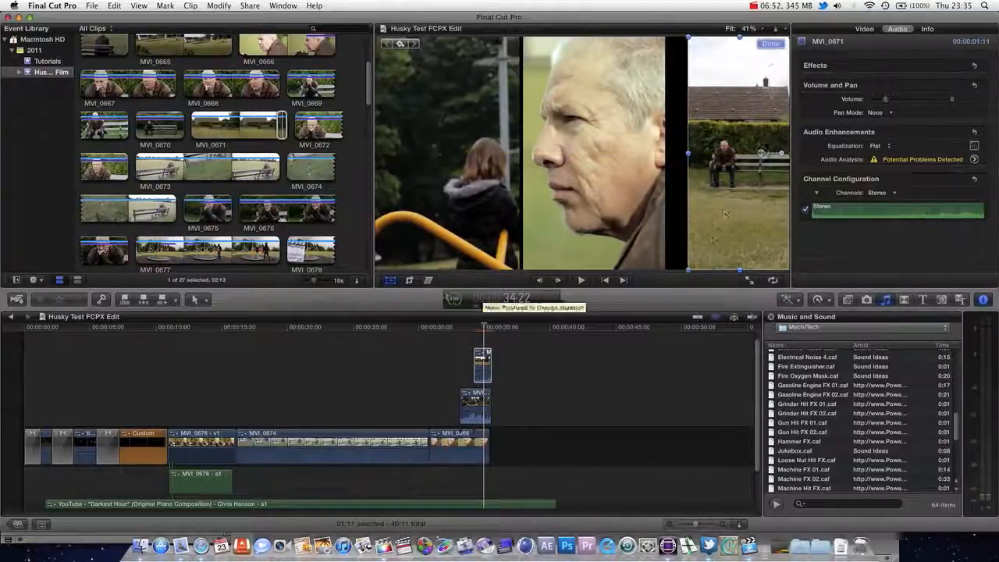
{"action": "key", "text": "shift+c"}
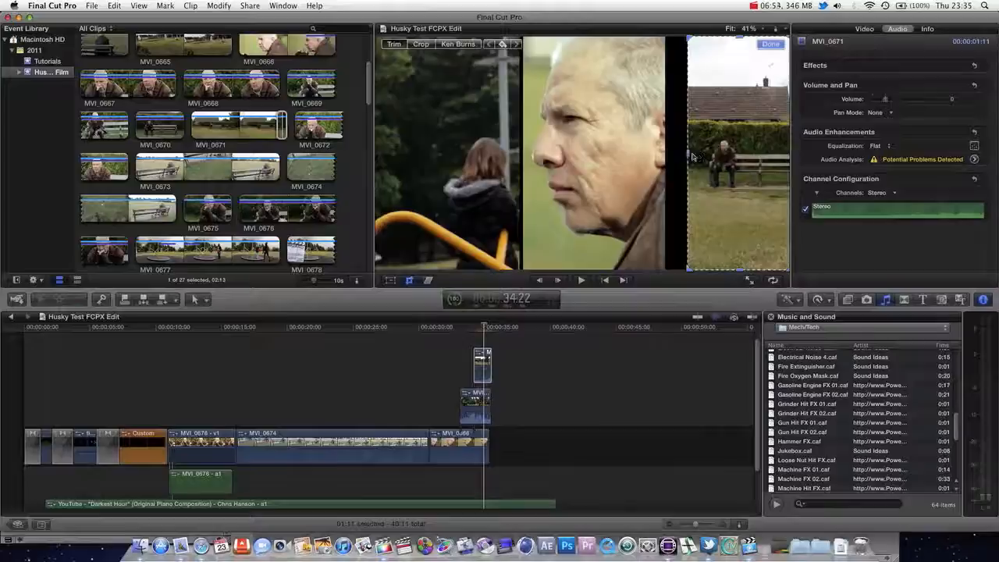
{"action": "left_click_drag", "start_coordinate": [689, 156], "coordinate": [669, 154]}
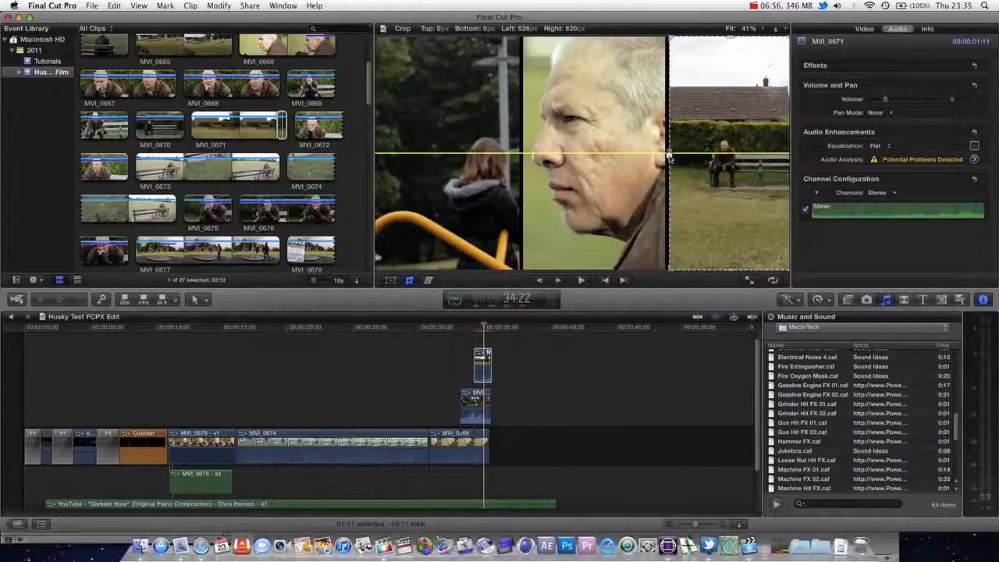
{"action": "mouse_move", "coordinate": [483, 329]}
{"action": "left_mouse_down"}
{"action": "mouse_move", "coordinate": [446, 329]}
{"action": "mouse_move", "coordinate": [498, 328]}
{"action": "mouse_move", "coordinate": [486, 328]}
{"action": "left_mouse_up"}
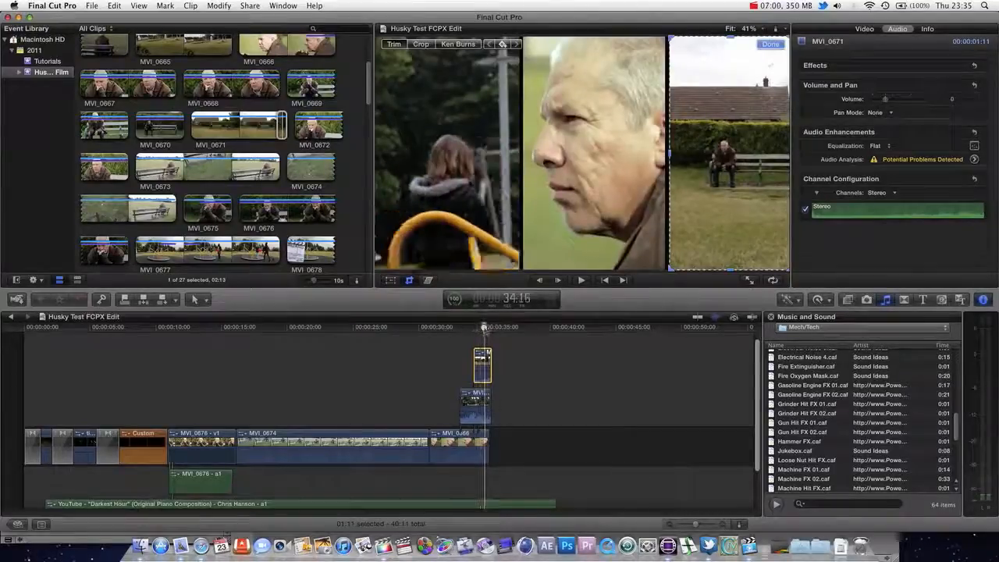
Step: Play back the three-way split from within MVI_0674, and lower the volume of the connected MVI_0680 and MVI_0671 clips
{"action": "left_click", "coordinate": [516, 373]}
{"action": "left_click", "coordinate": [397, 329]}
{"action": "key", "text": "space"}
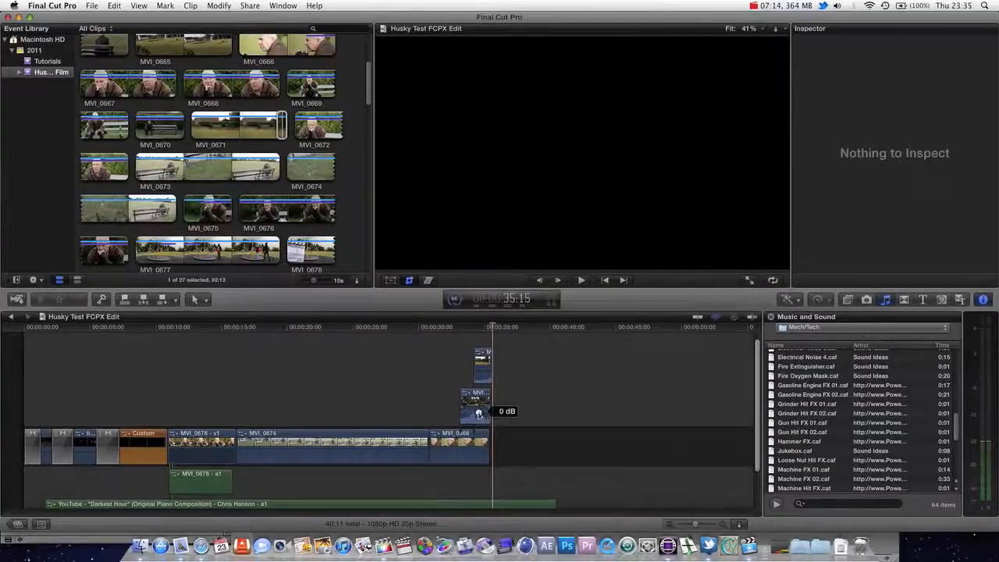
{"action": "left_click_drag", "start_coordinate": [478, 413], "coordinate": [478, 424]}
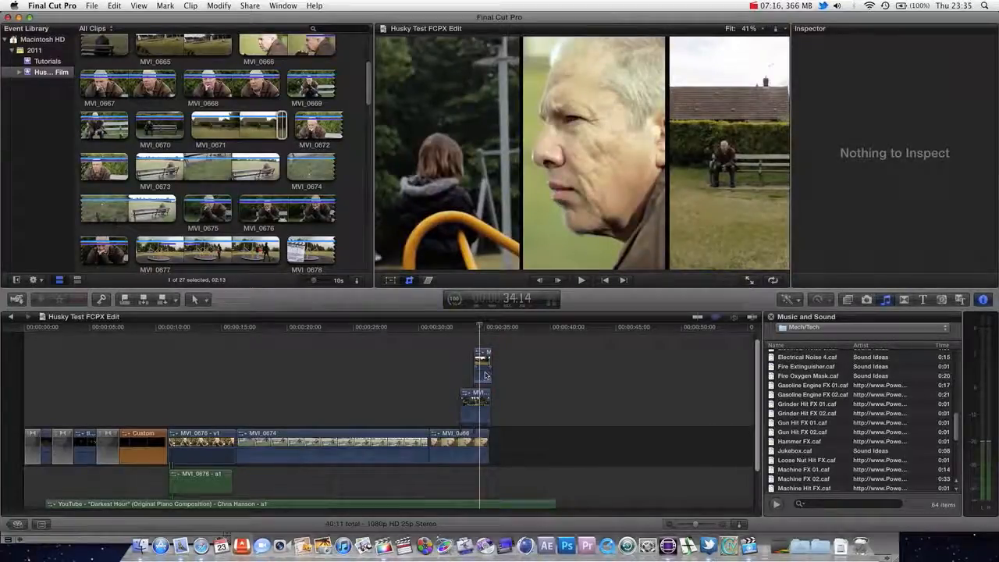
{"action": "left_click_drag", "start_coordinate": [485, 370], "coordinate": [485, 391]}
Step: Scrub through the split screen between about 33:13 and 35:03 to examine how the layered clips appear together
{"action": "mouse_move", "coordinate": [481, 328]}
{"action": "left_mouse_down"}
{"action": "mouse_move", "coordinate": [443, 326]}
{"action": "mouse_move", "coordinate": [486, 339]}
{"action": "mouse_move", "coordinate": [390, 338]}
{"action": "mouse_move", "coordinate": [482, 338]}
{"action": "left_mouse_up"}
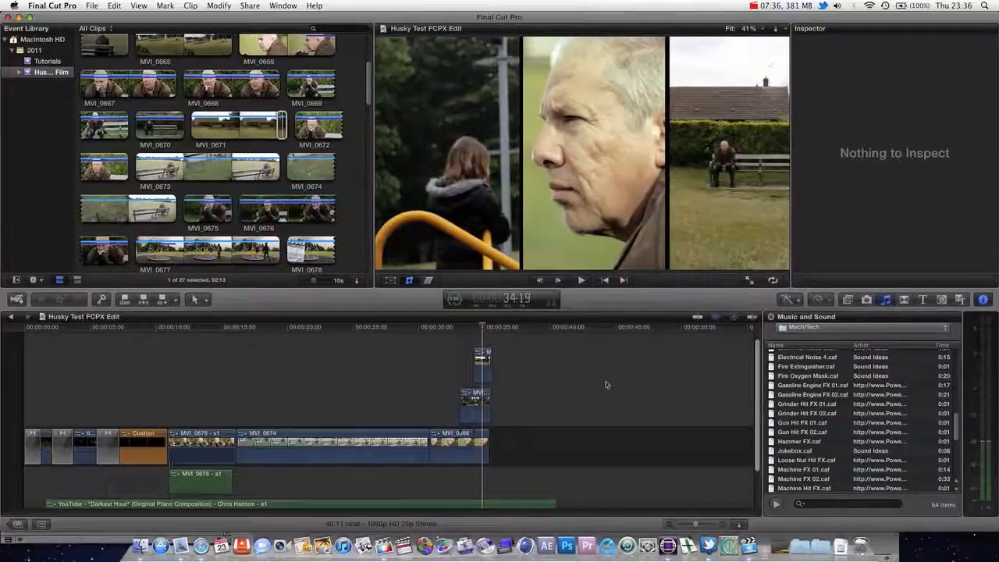
{"action": "scroll", "coordinate": [759, 375], "scroll_direction": "down", "scroll_amount": 3}
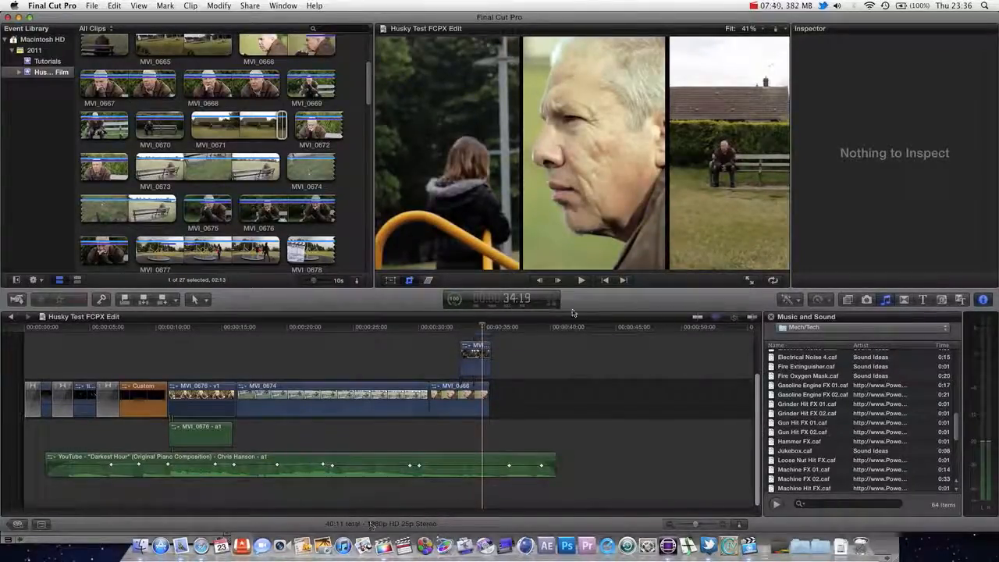
{"action": "mouse_move", "coordinate": [482, 329]}
{"action": "left_mouse_down"}
{"action": "mouse_move", "coordinate": [441, 325]}
{"action": "mouse_move", "coordinate": [484, 323]}
{"action": "left_mouse_up"}
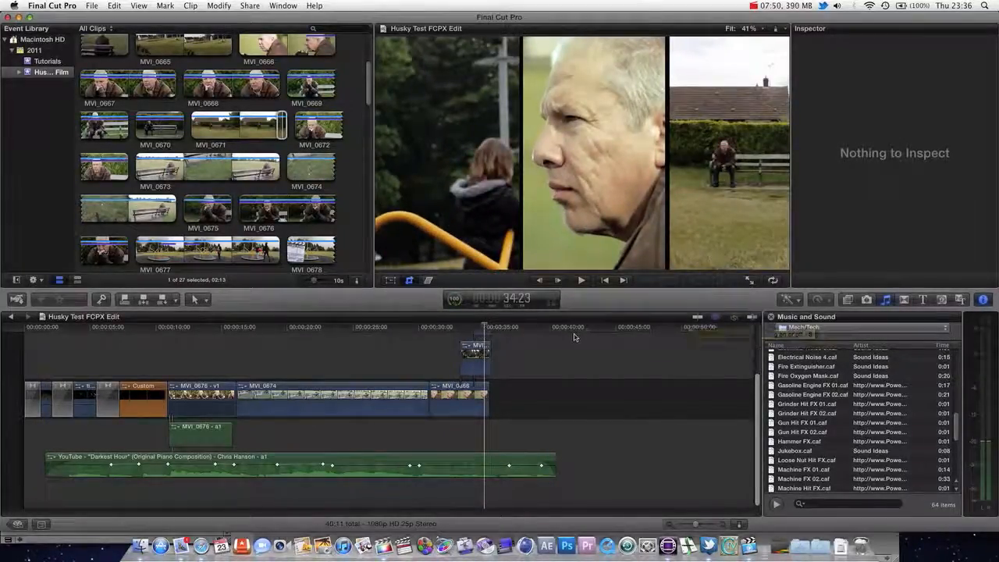
{"action": "mouse_move", "coordinate": [483, 329]}
{"action": "left_mouse_down"}
{"action": "mouse_move", "coordinate": [448, 334]}
{"action": "mouse_move", "coordinate": [470, 335]}
{"action": "left_mouse_up"}
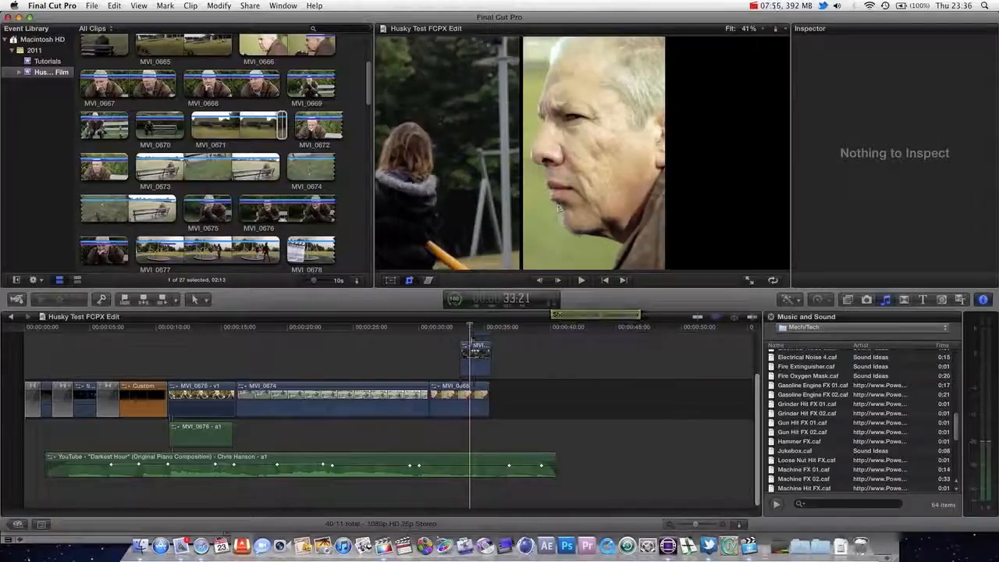
{"action": "mouse_move", "coordinate": [470, 333]}
{"action": "left_mouse_down"}
{"action": "mouse_move", "coordinate": [490, 333]}
{"action": "mouse_move", "coordinate": [465, 335]}
{"action": "left_mouse_up"}
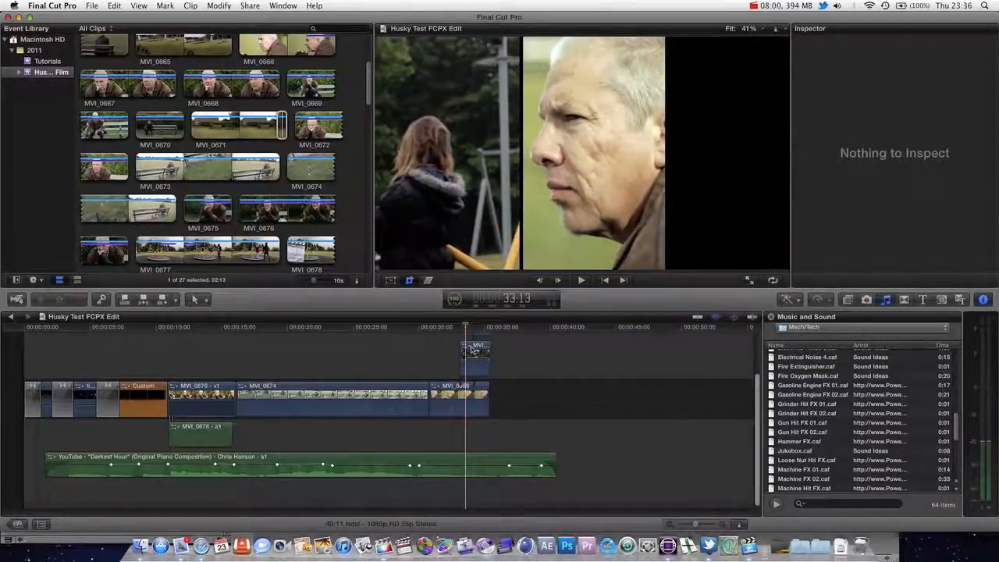
{"action": "left_click", "coordinate": [486, 333]}
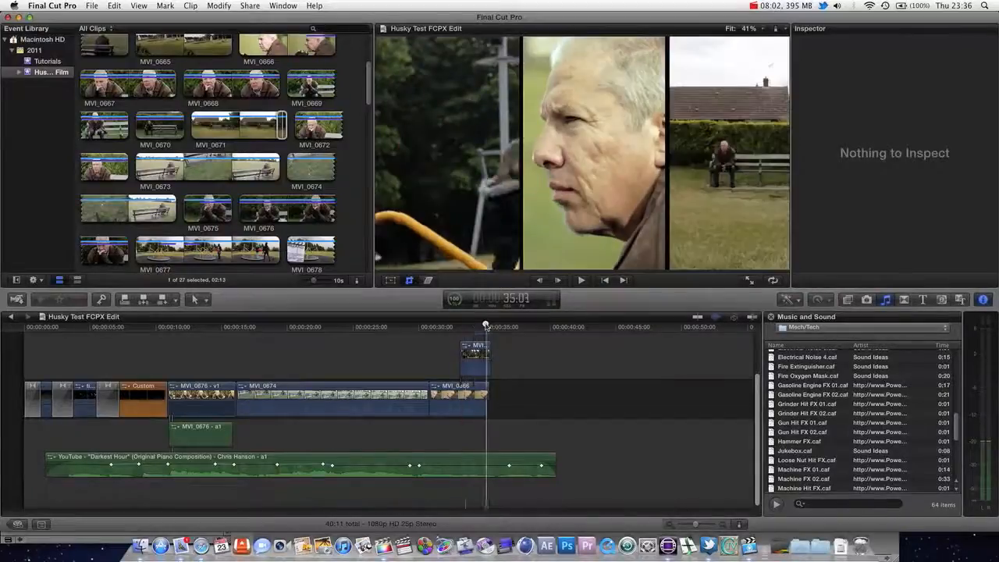
Step: Move the MVI_0674 clip after MVI_0666 at the end of the primary storyline, and turn on Distort for it
{"action": "left_click_drag", "start_coordinate": [294, 387], "coordinate": [378, 420]}
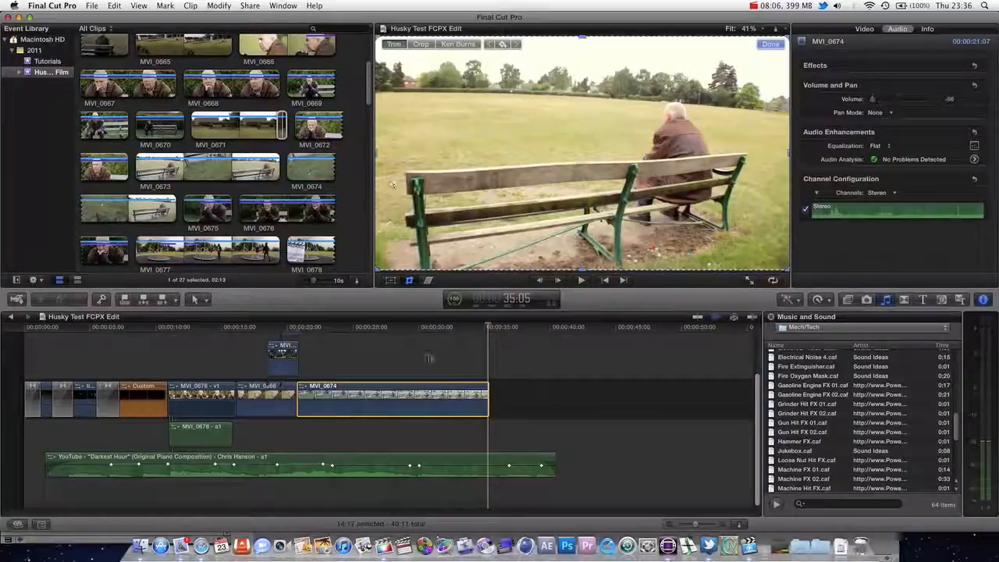
{"action": "left_click", "coordinate": [428, 280]}
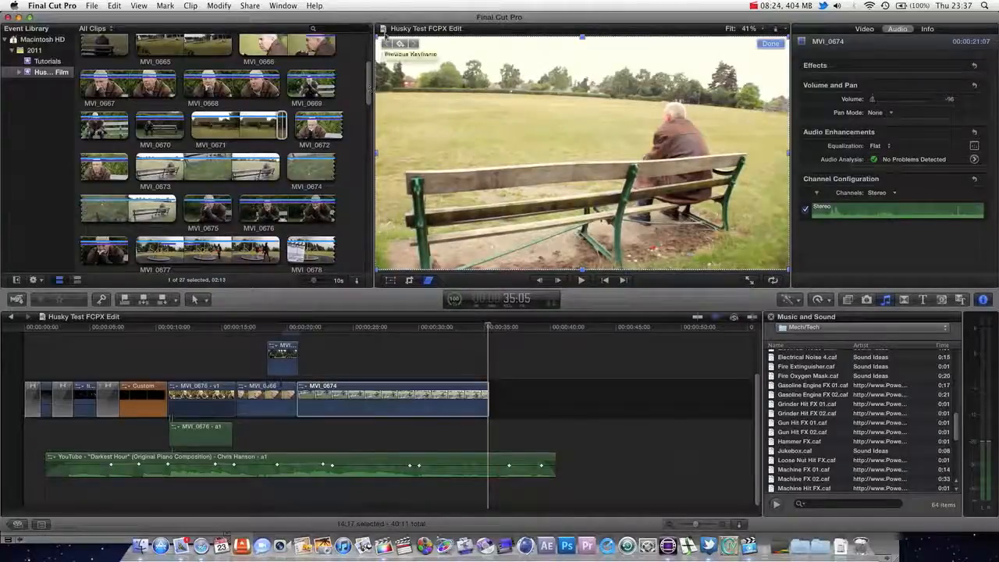
Step: Try distorting the MVI_0674 picture by pulling its upper-left and lower-right corners inward, and undo the distortion
{"action": "left_click_drag", "start_coordinate": [378, 38], "coordinate": [447, 88]}
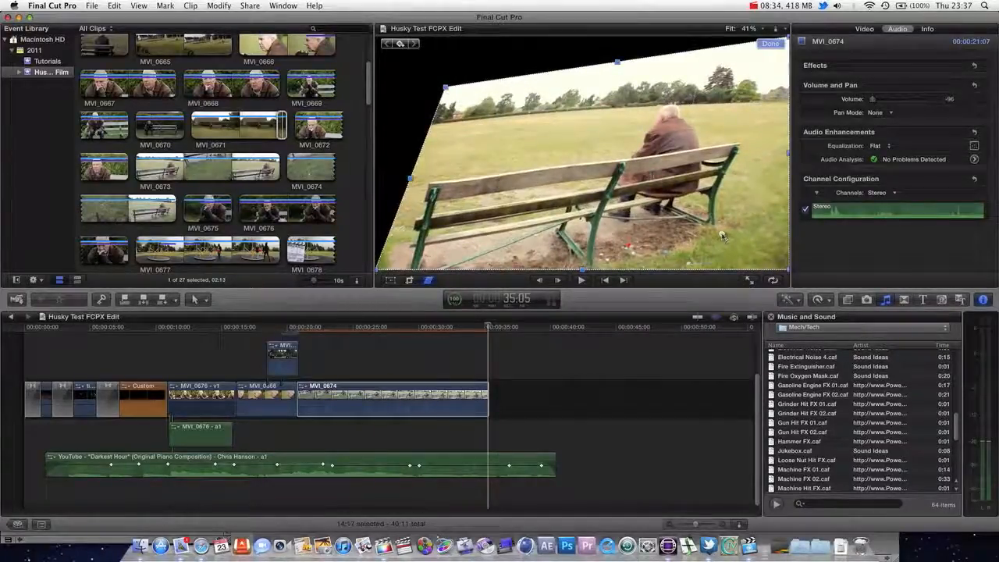
{"action": "left_click_drag", "start_coordinate": [787, 273], "coordinate": [719, 245]}
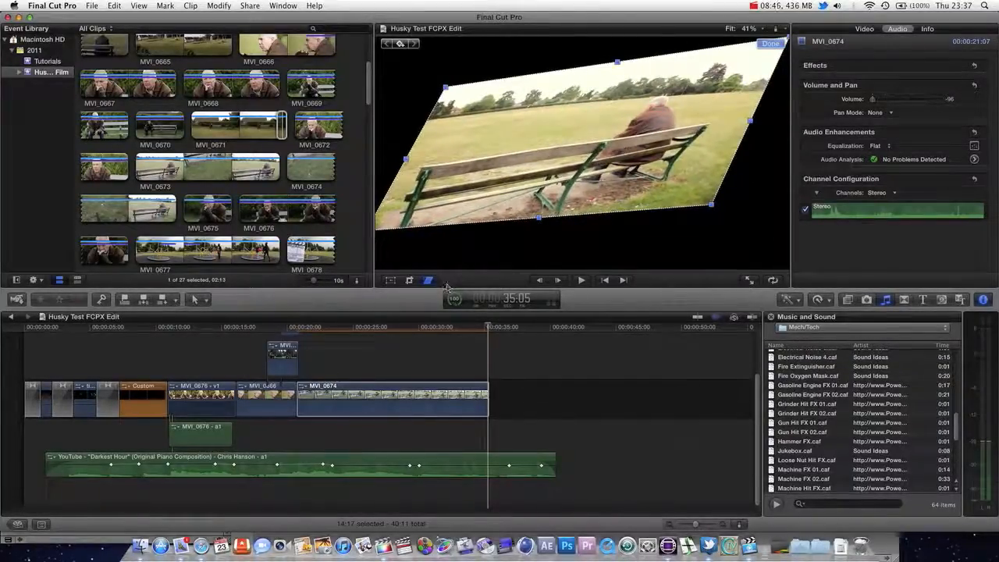
{"action": "key", "text": "super+z"}
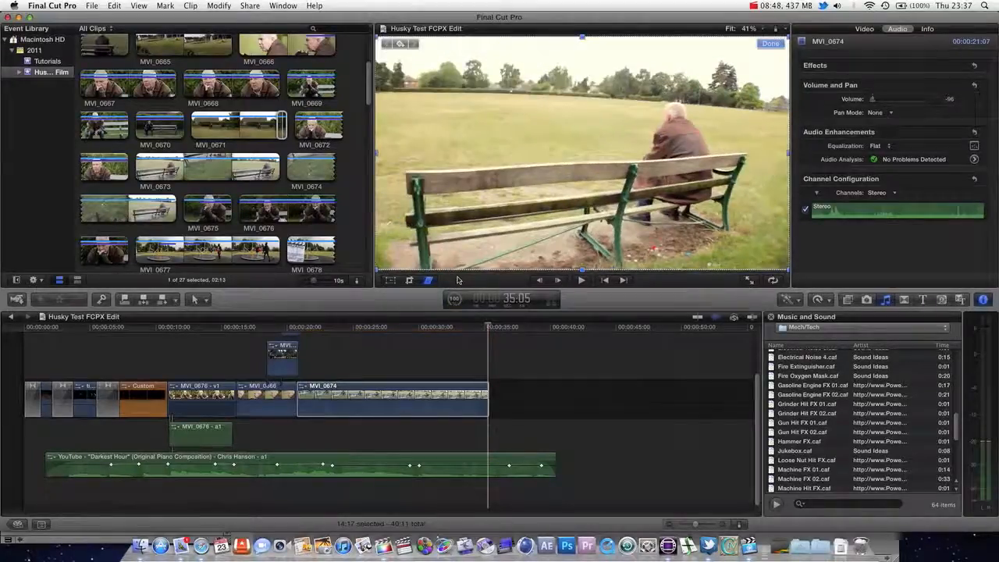
Step: Try skewing the MVI_0674 picture by shifting its upper and left edges, and undo both changes
{"action": "left_click_drag", "start_coordinate": [583, 38], "coordinate": [696, 77]}
{"action": "left_click_drag", "start_coordinate": [430, 187], "coordinate": [373, 106]}
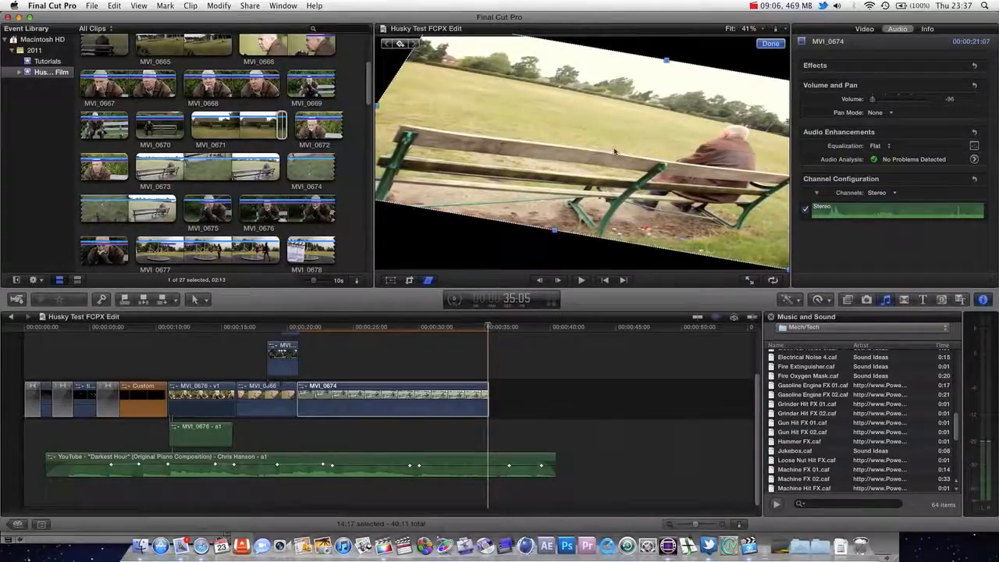
{"action": "key", "text": "super+z"}
{"action": "key", "text": "super+z"}
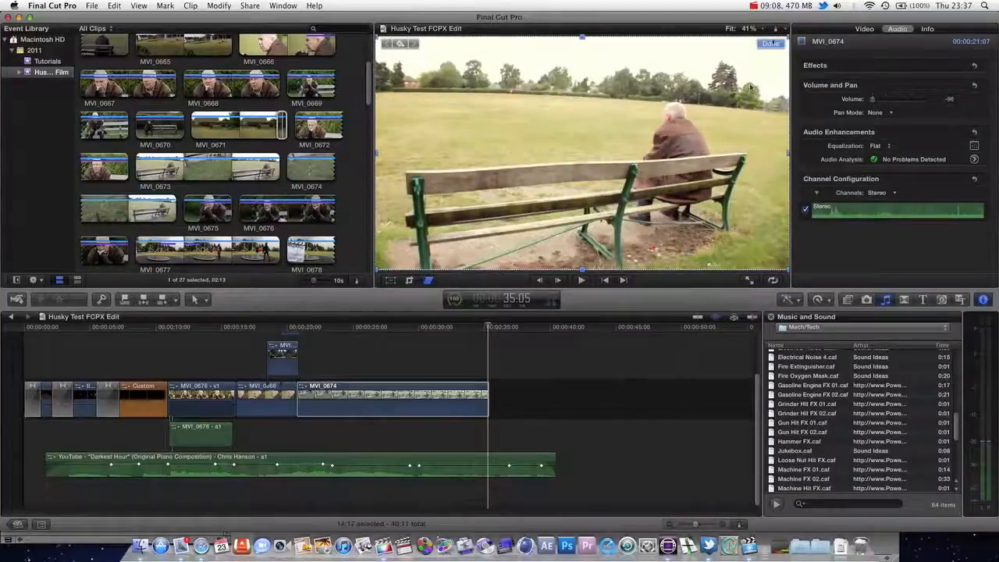
Step: Keyframe the MVI_0674 distortion with its upper-right corner pulled far inward at 35:05 and back near the frame corner at 20:18
{"action": "left_click_drag", "start_coordinate": [787, 36], "coordinate": [635, 100]}
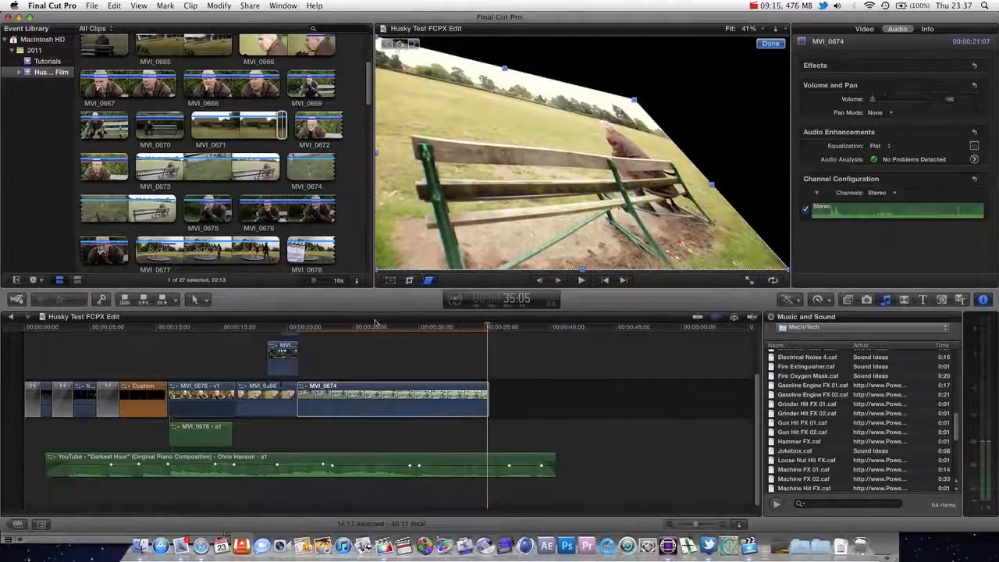
{"action": "left_click_drag", "start_coordinate": [366, 326], "coordinate": [297, 326]}
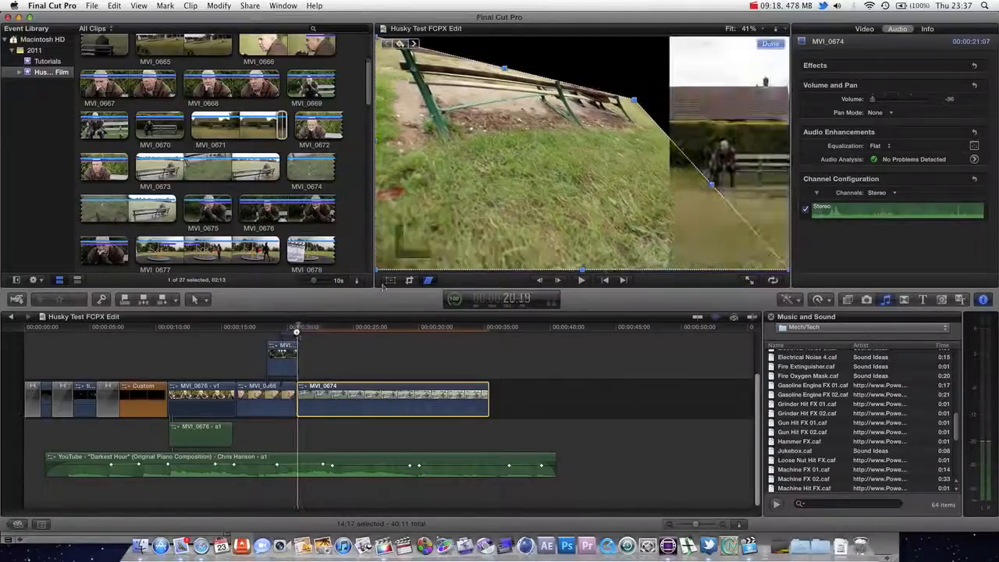
{"action": "left_click_drag", "start_coordinate": [635, 100], "coordinate": [780, 32]}
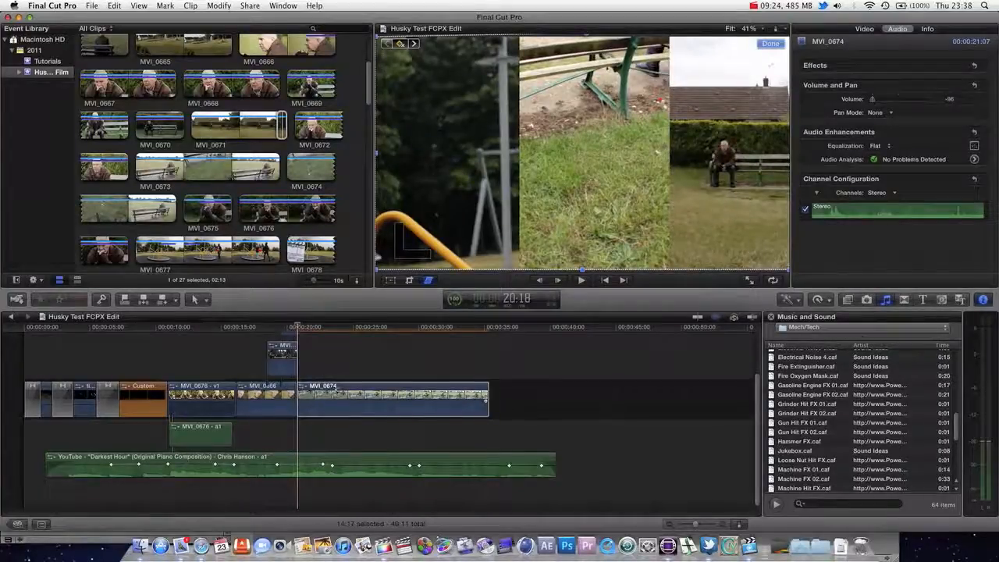
{"action": "scroll", "coordinate": [332, 388], "scroll_direction": "up", "scroll_amount": 4}
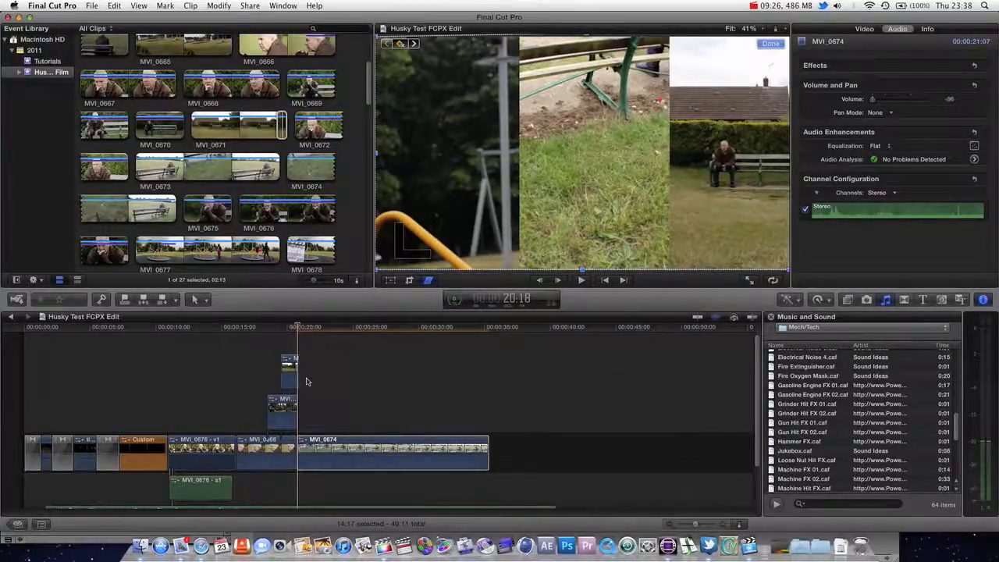
{"action": "key", "text": "super+equal"}
{"action": "key", "text": "super+equal"}
{"action": "key", "text": "super+minus"}
{"action": "key", "text": "super+minus"}
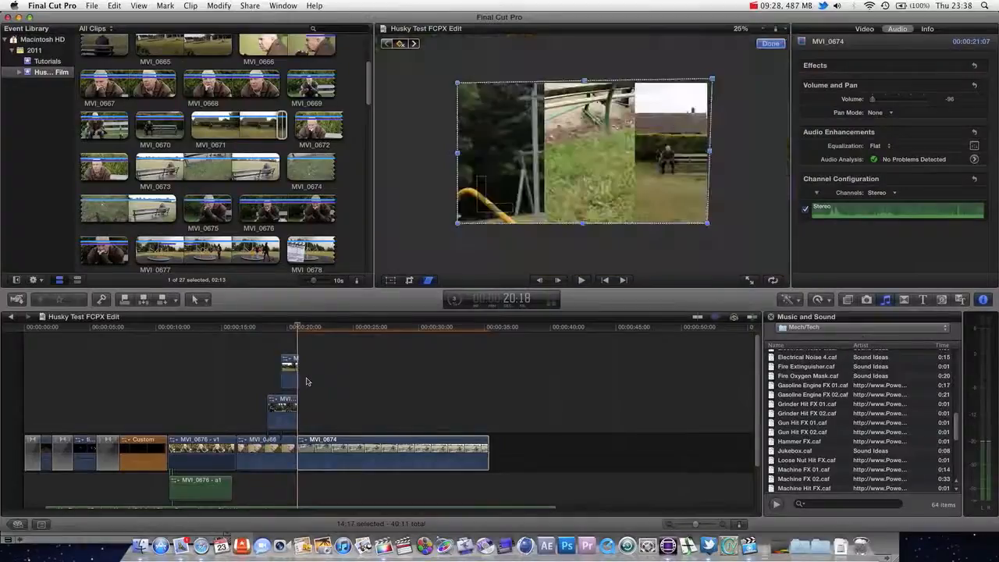
{"action": "key", "text": "super+equal"}
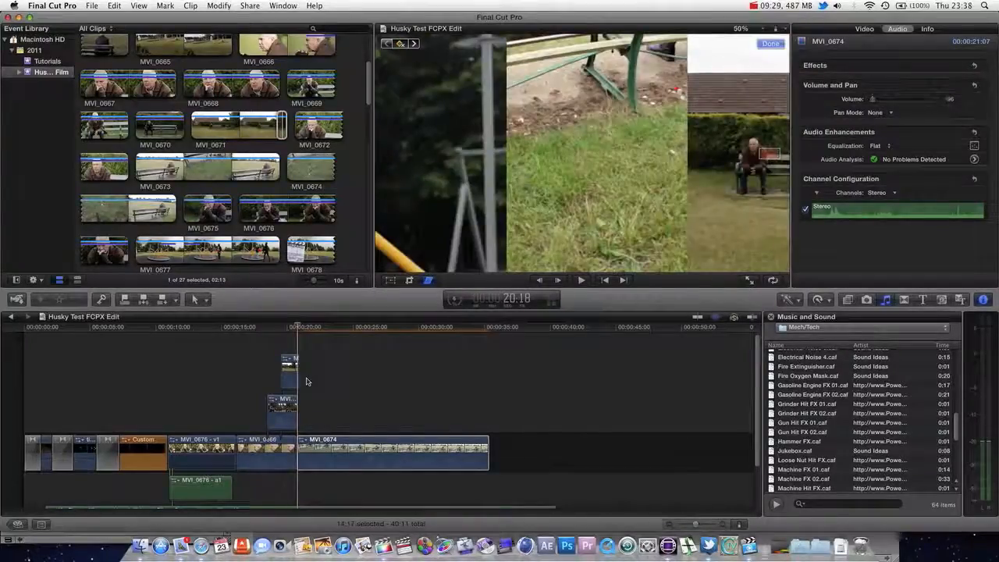
{"action": "left_click", "coordinate": [741, 28]}
{"action": "left_click", "coordinate": [740, 43]}
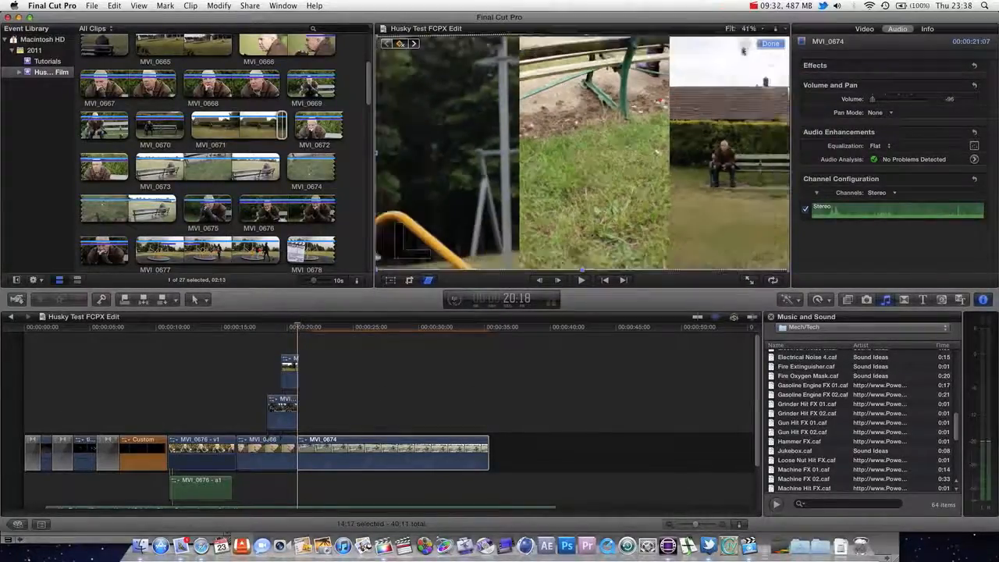
Step: Trim the ends of the connected MVI_0671 and MVI_0680 clips to line up with the cut between MVI_0666 and MVI_0674
{"action": "left_click", "coordinate": [416, 350]}
{"action": "key", "text": "super+equal"}
{"action": "key", "text": "super+equal"}
{"action": "key", "text": "super+equal"}
{"action": "scroll", "coordinate": [434, 393], "scroll_direction": "left", "scroll_amount": 15}
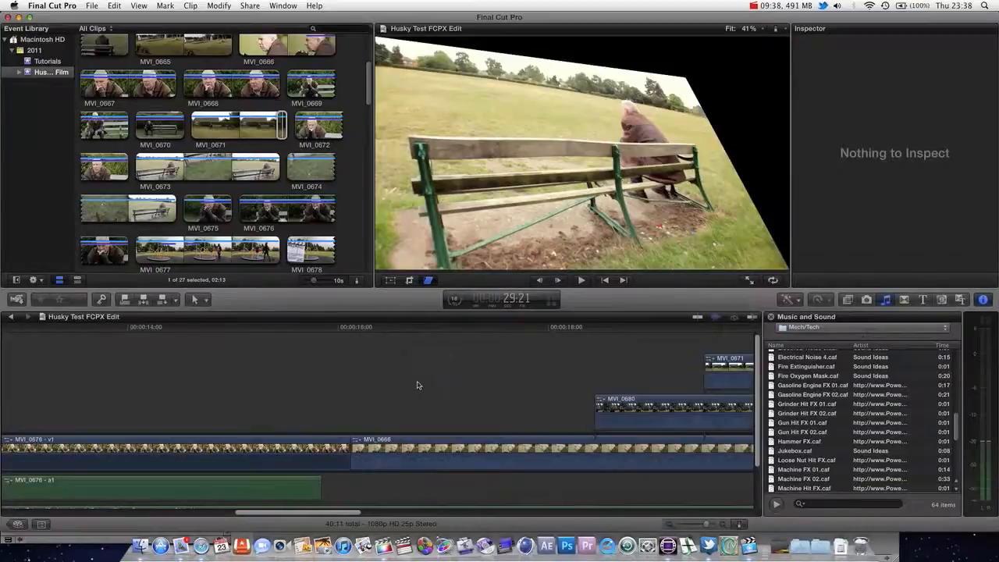
{"action": "scroll", "coordinate": [418, 385], "scroll_direction": "right", "scroll_amount": 4}
{"action": "left_click_drag", "start_coordinate": [445, 364], "coordinate": [427, 364]}
{"action": "left_click_drag", "start_coordinate": [437, 328], "coordinate": [429, 328]}
{"action": "left_click_drag", "start_coordinate": [439, 394], "coordinate": [427, 395]}
Step: Select the four clips meeting at the cut and add a Cross Dissolve between MVI_0666 and MVI_0674
{"action": "left_click_drag", "start_coordinate": [412, 327], "coordinate": [448, 448]}
{"action": "left_click", "coordinate": [426, 364]}
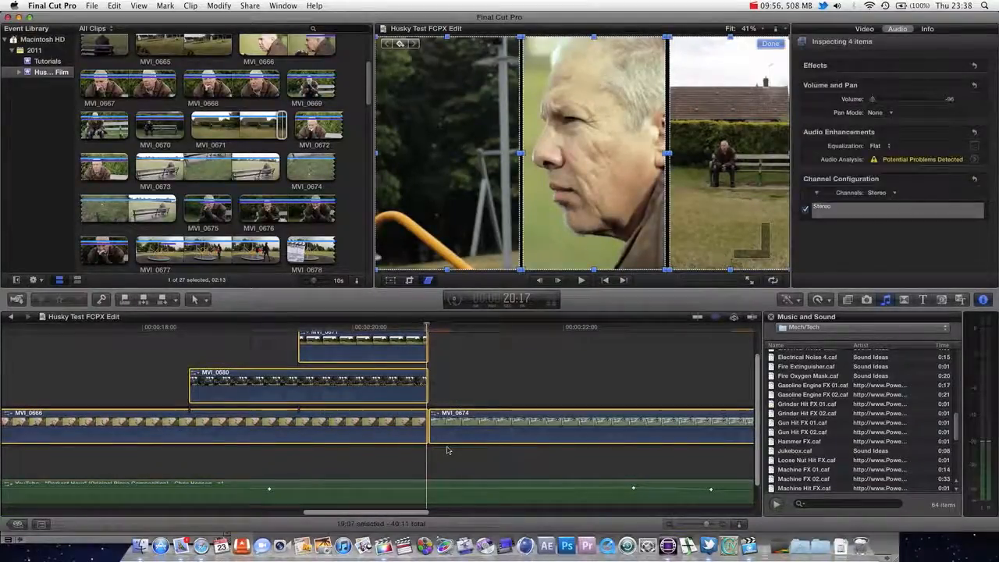
{"action": "left_click", "coordinate": [908, 300]}
{"action": "left_click_drag", "start_coordinate": [865, 353], "coordinate": [446, 414]}
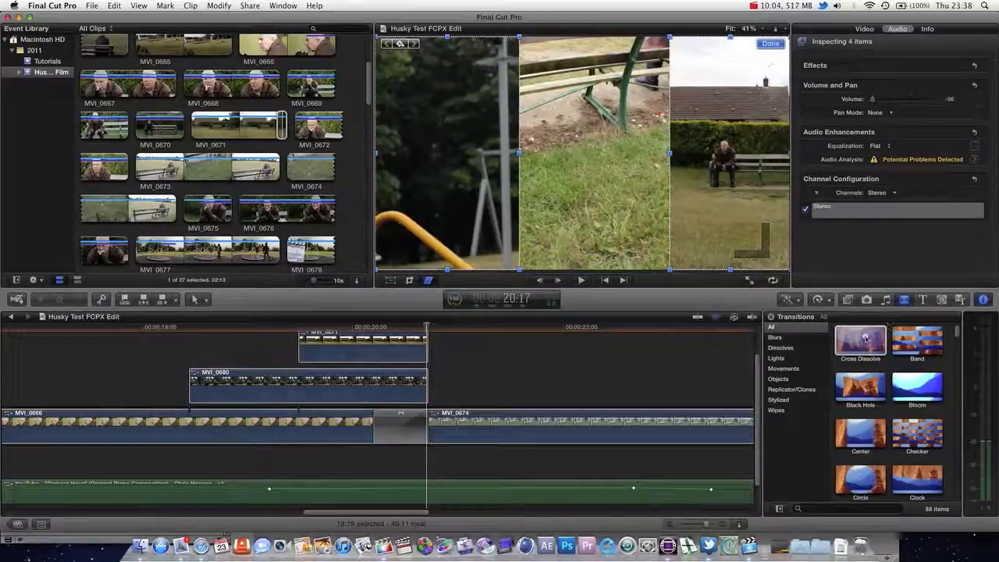
Step: Try to add the Cross Dissolve to the ends of the connected MVI_0671 and MVI_0680 clips
{"action": "left_click_drag", "start_coordinate": [865, 338], "coordinate": [432, 345]}
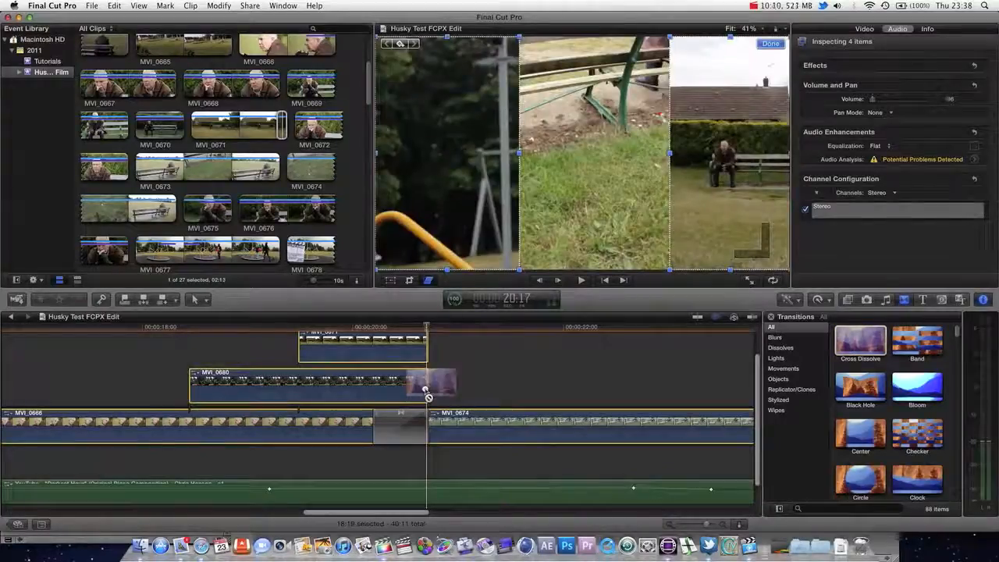
{"action": "left_click_drag", "start_coordinate": [428, 396], "coordinate": [424, 390]}
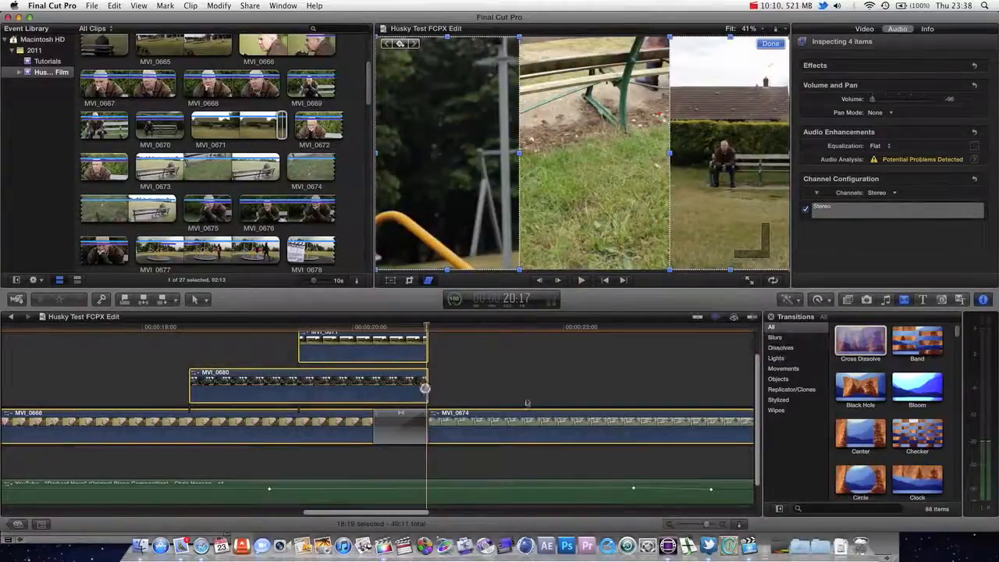
{"action": "left_click", "coordinate": [539, 401]}
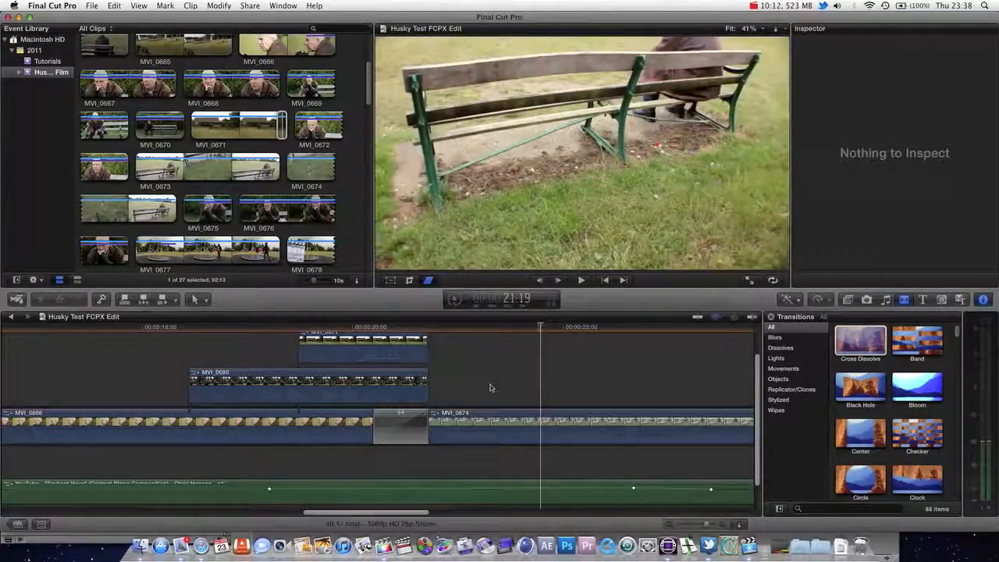
Step: Preview the dissolve around 20:11, and delete the Cross Dissolve between MVI_0666 and MVI_0674
{"action": "left_click", "coordinate": [417, 402]}
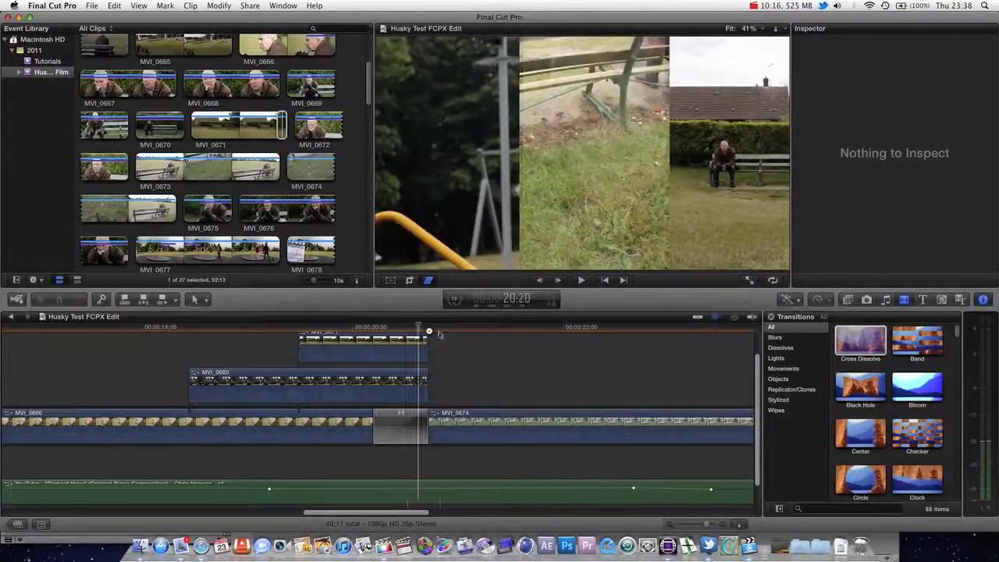
{"action": "left_click", "coordinate": [442, 336]}
{"action": "left_click", "coordinate": [402, 339]}
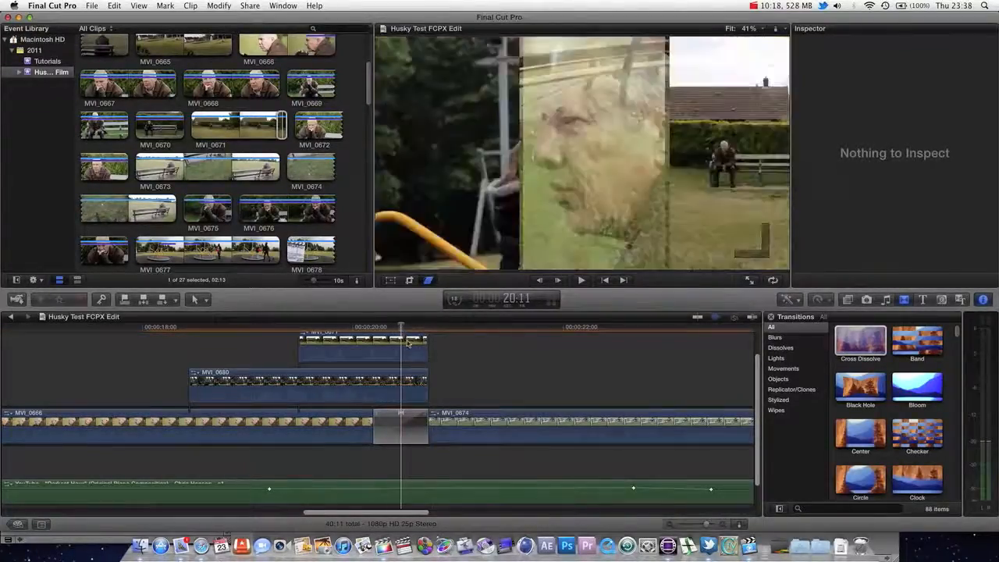
{"action": "key", "text": "Delete"}
{"action": "left_click_drag", "start_coordinate": [418, 334], "coordinate": [490, 336]}
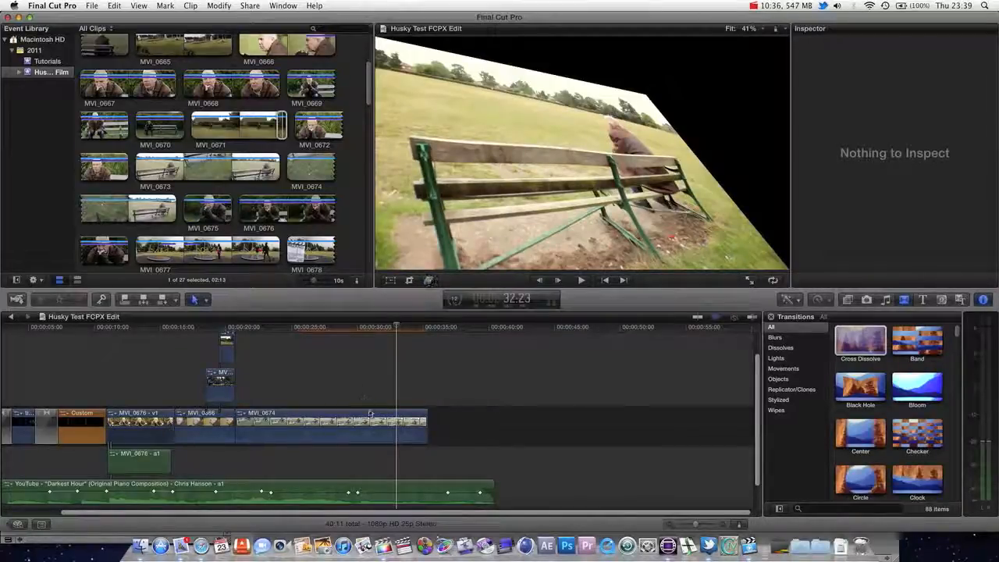
Step: Turn off the Distort on MVI_0674 to compare the undistorted picture around 23:24, and turn it back on to check around 26:09
{"action": "left_click", "coordinate": [370, 414]}
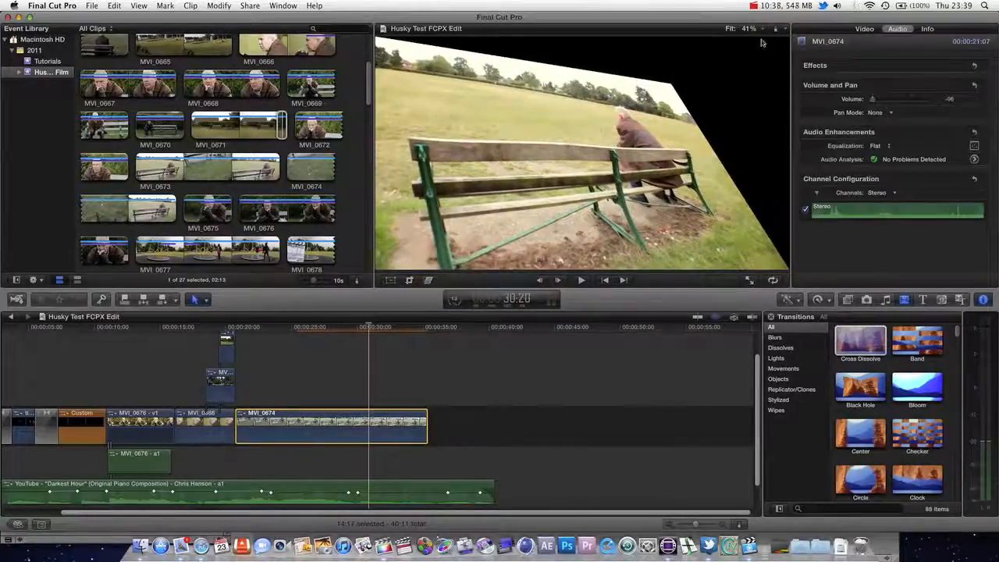
{"action": "left_click", "coordinate": [864, 29]}
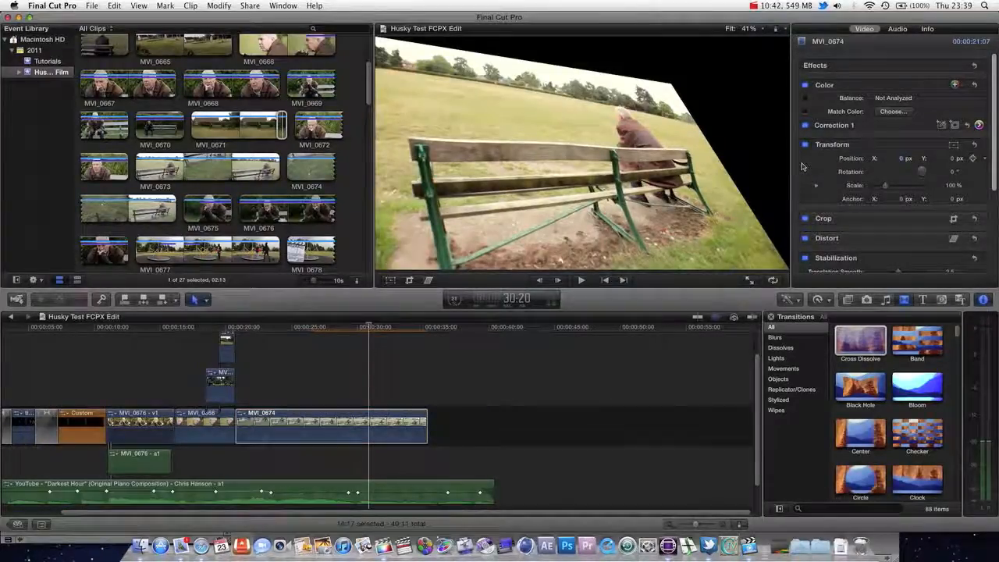
{"action": "scroll", "coordinate": [801, 195], "scroll_direction": "down", "scroll_amount": 1}
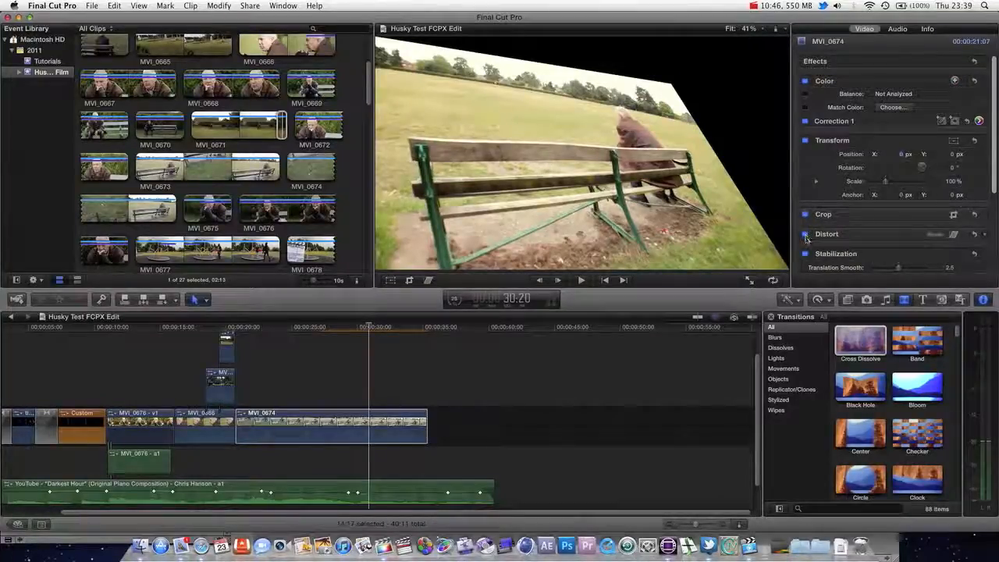
{"action": "left_click", "coordinate": [805, 234]}
{"action": "left_click_drag", "start_coordinate": [367, 326], "coordinate": [279, 320]}
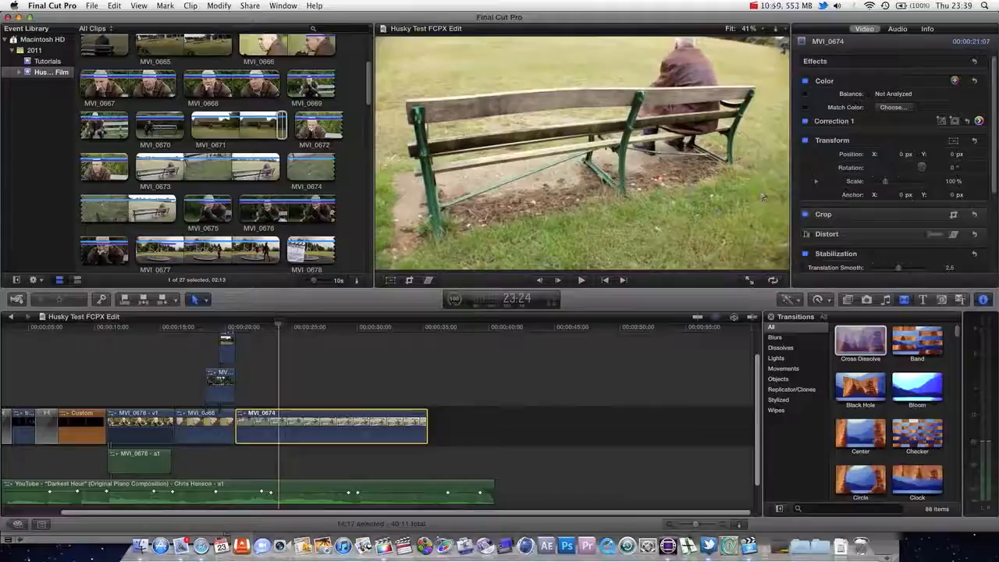
{"action": "left_click", "coordinate": [805, 235]}
{"action": "left_click_drag", "start_coordinate": [274, 331], "coordinate": [310, 363]}
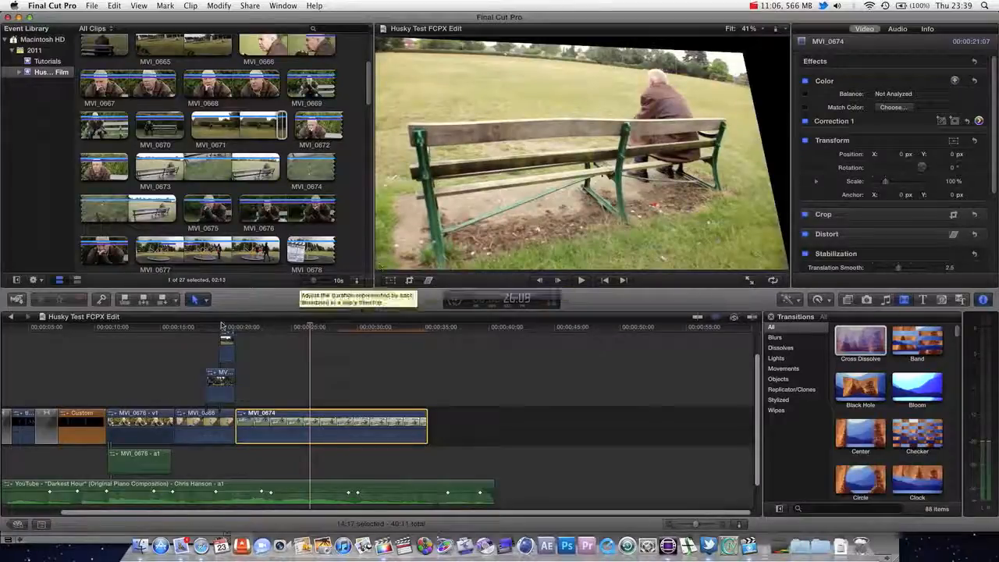
Step: Check the rendering progress in the background tasks, and play the three-way split screen from 19:04
{"action": "left_click_drag", "start_coordinate": [223, 331], "coordinate": [215, 333]}
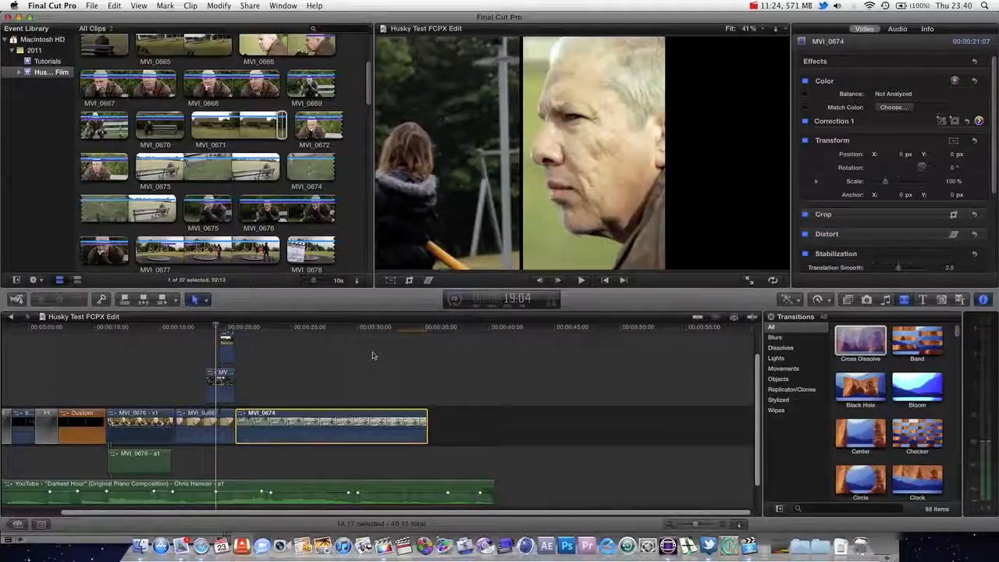
{"action": "key", "text": "super+9"}
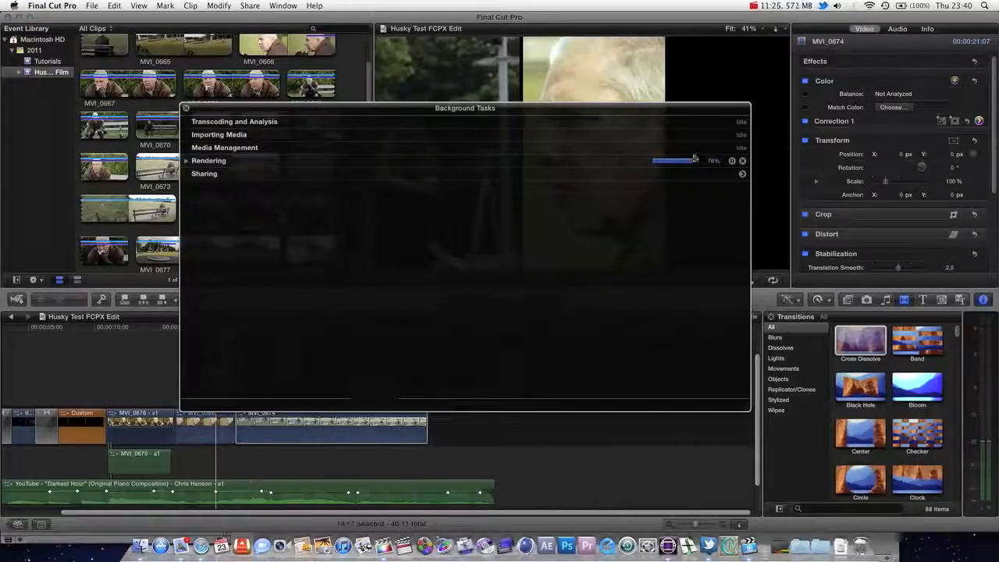
{"action": "left_click", "coordinate": [187, 161]}
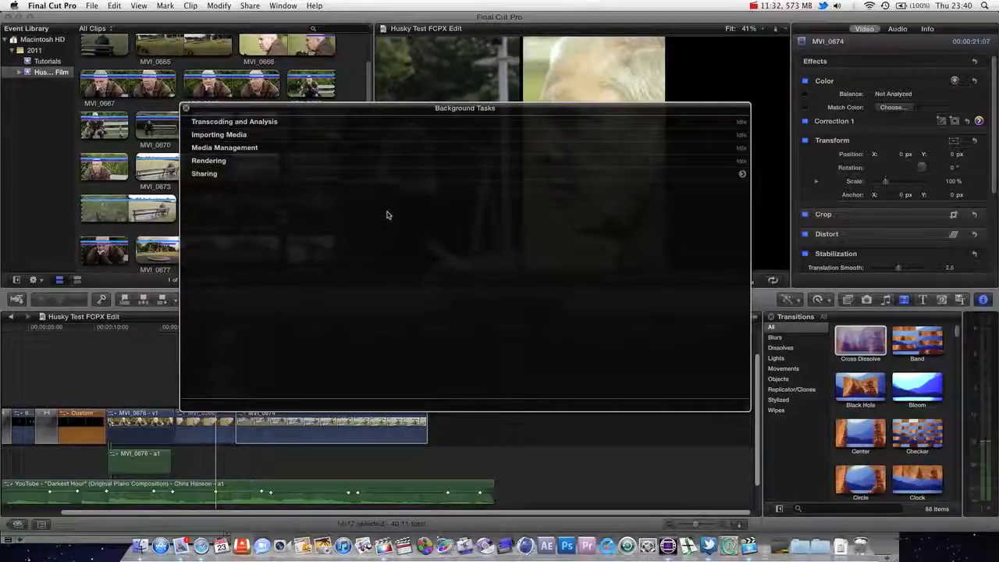
{"action": "left_click", "coordinate": [185, 109]}
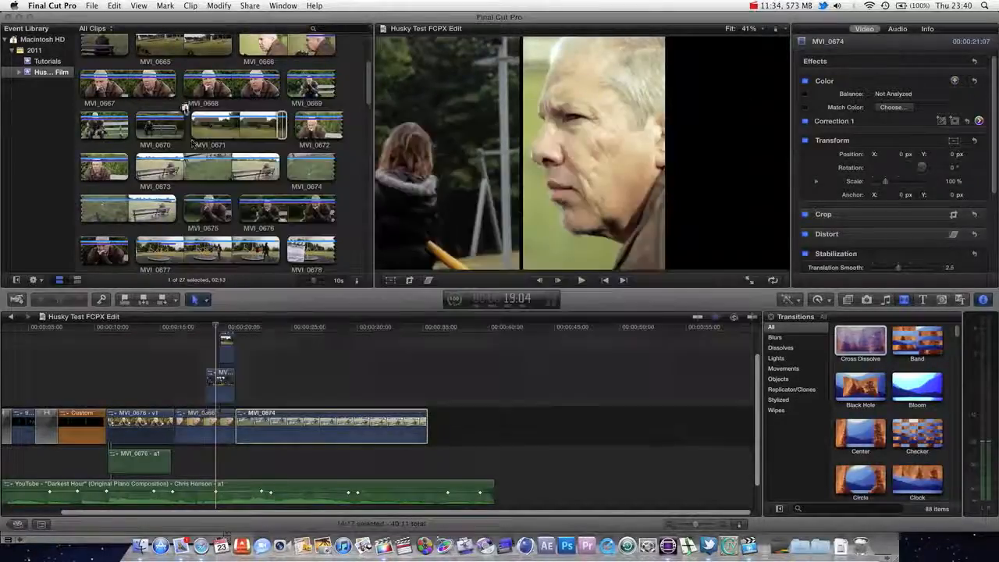
{"action": "key", "text": "space"}
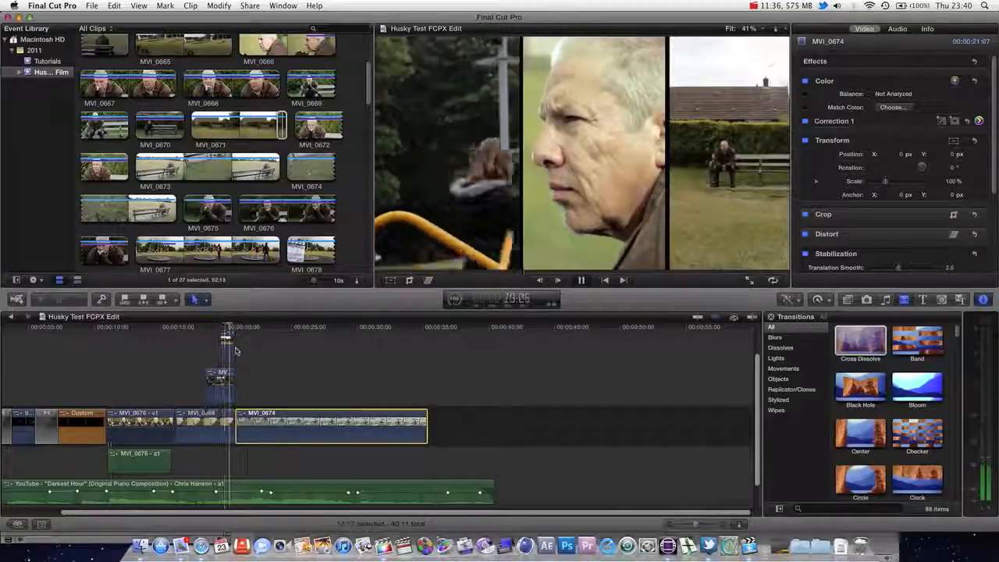